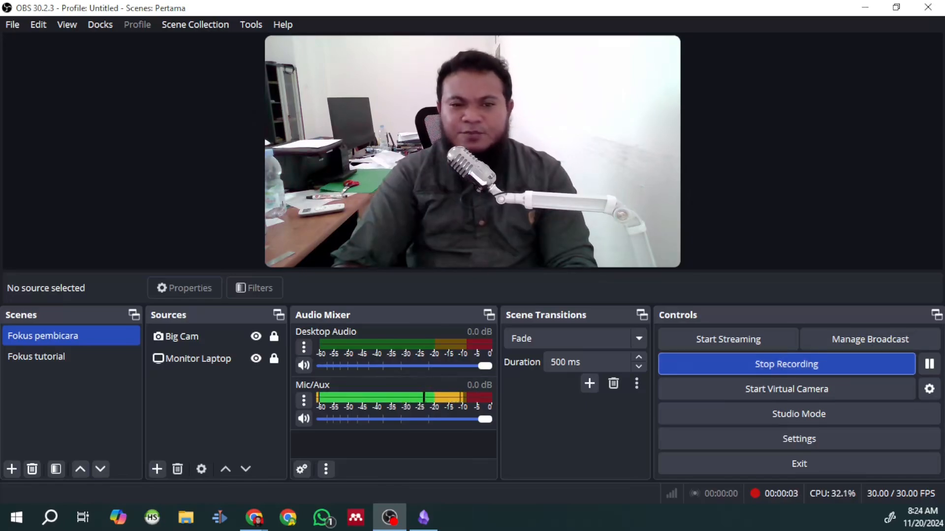
Step: Switch to the browser and open the Download page of the Obsidian website
left_click(524, 195)
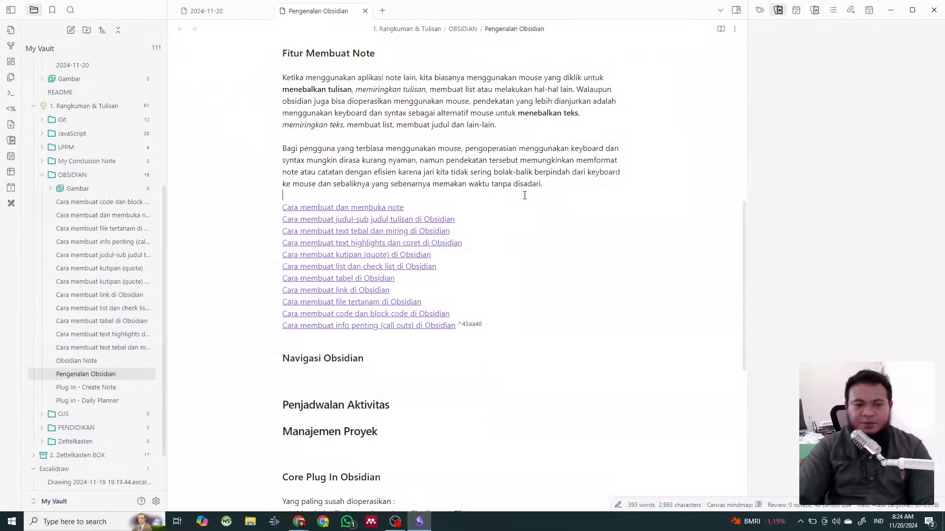
key("alt+Tab")
key("alt+Tab")
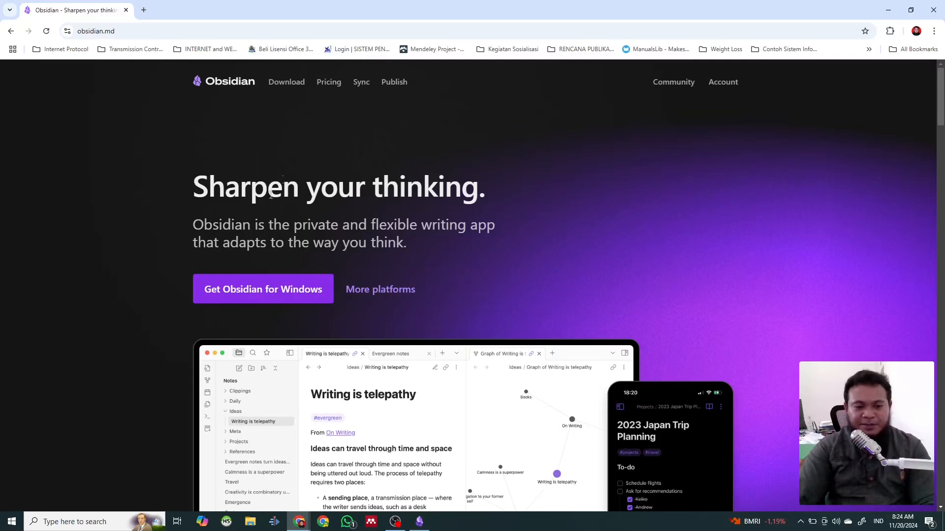
left_click(284, 84)
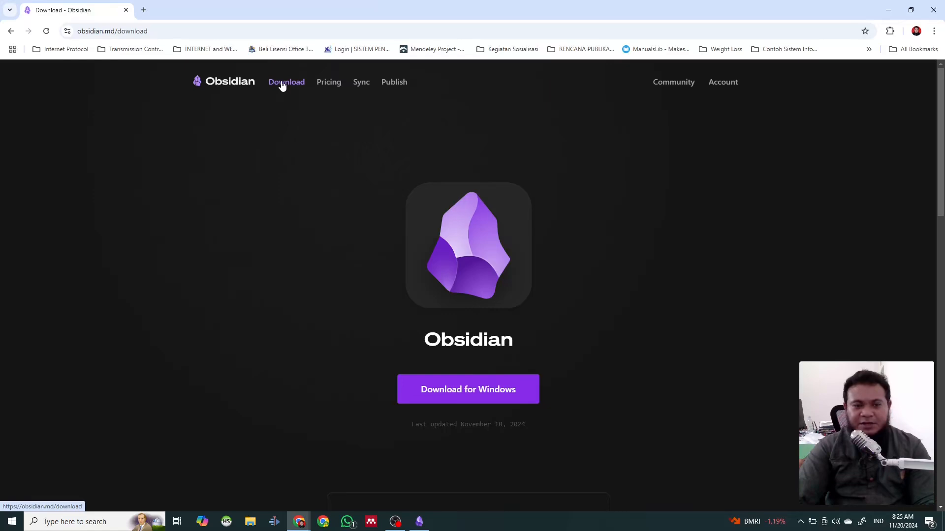
Step: Switch to Obsidian and collapse the OBSIDIAN and Catatan Harian folders in the vault's file tree
left_click(420, 522)
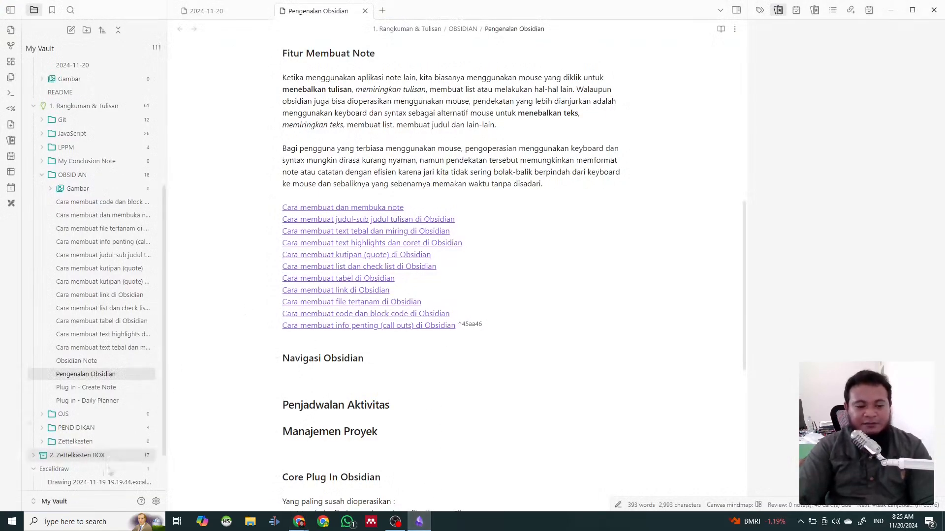
left_click(43, 176)
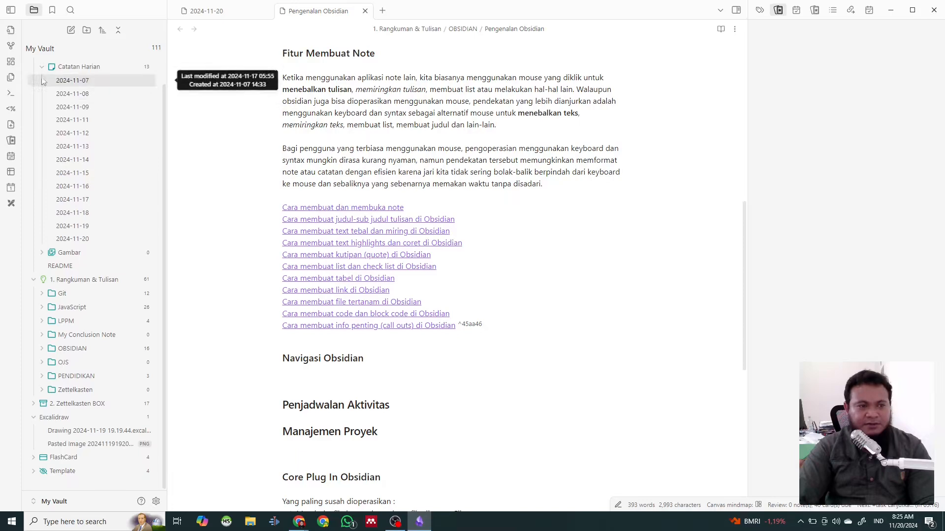
left_click(69, 66)
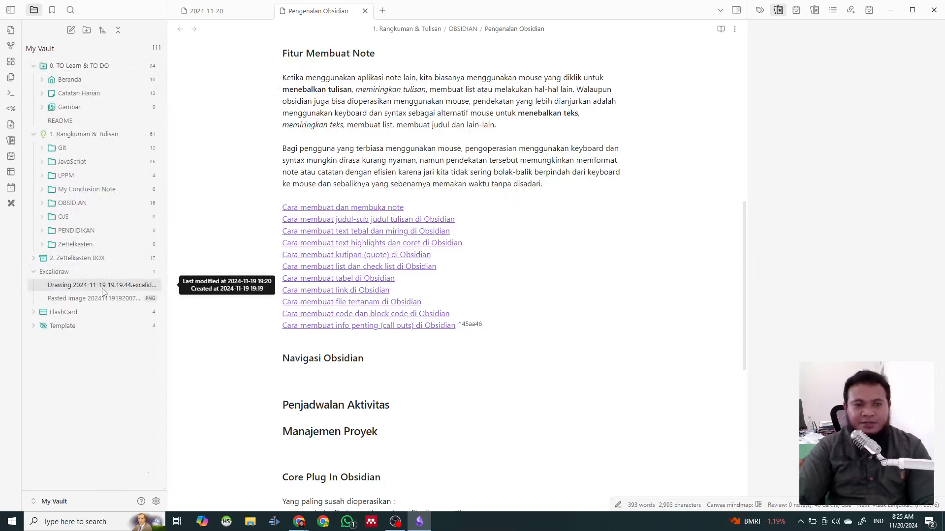
Step: Open the vault manager and set up a new local vault named "Bare Vault"
left_click(84, 500)
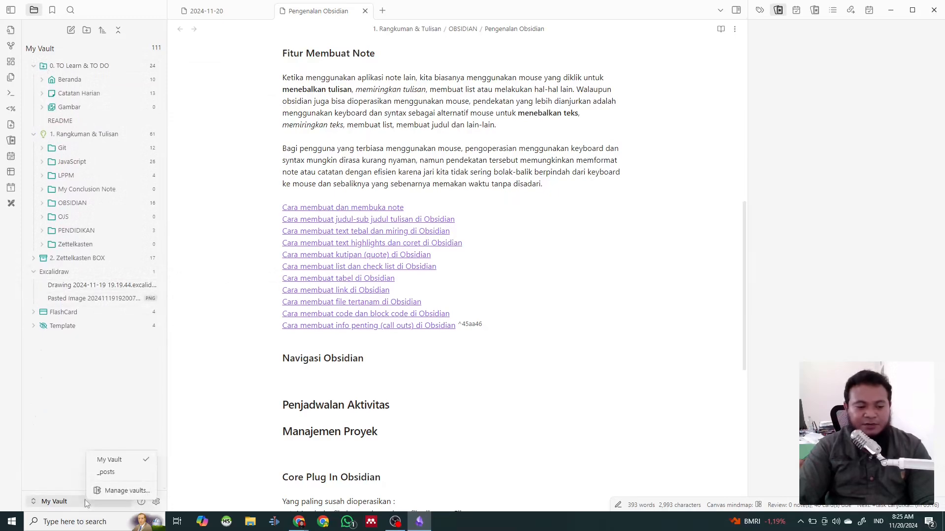
left_click(130, 495)
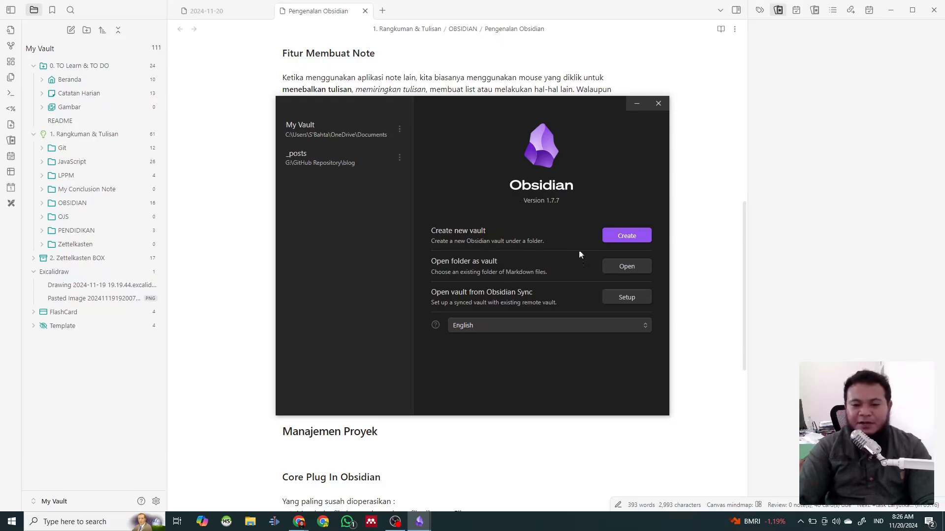
left_click(627, 235)
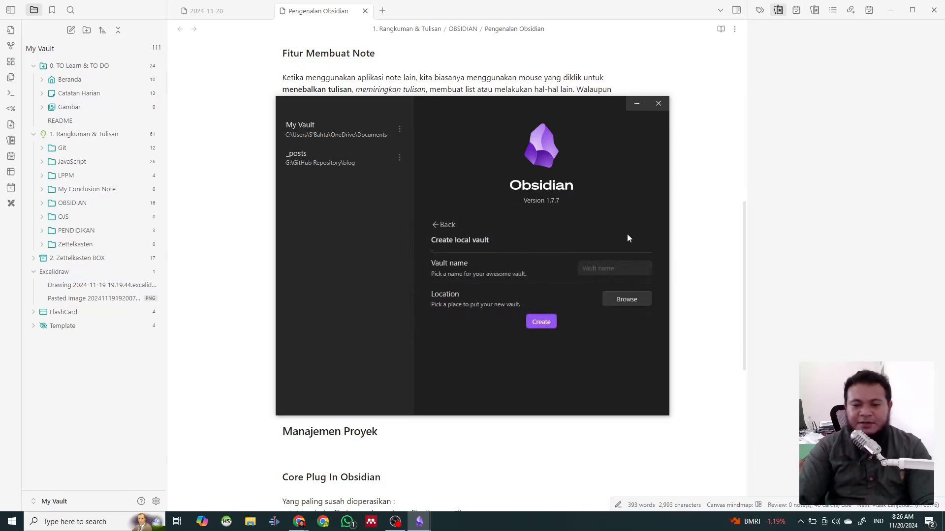
left_click(591, 271)
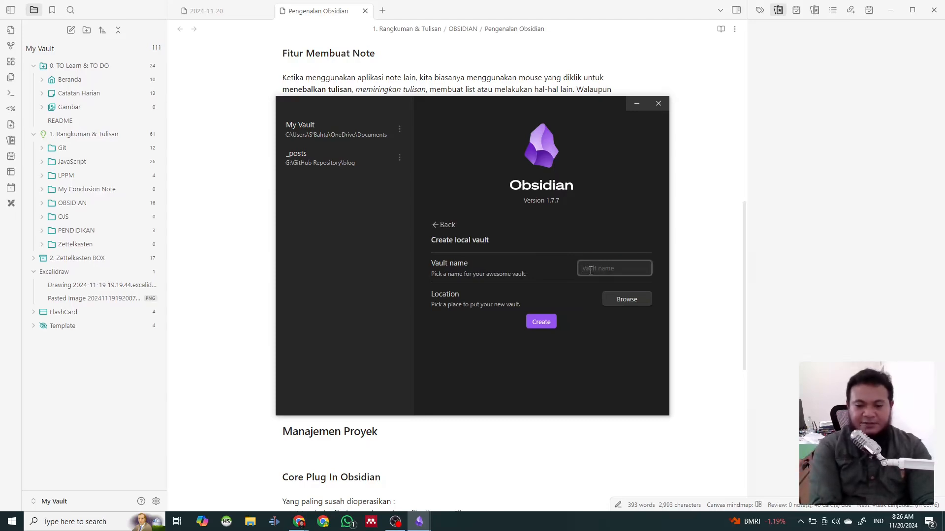
type("Bare")
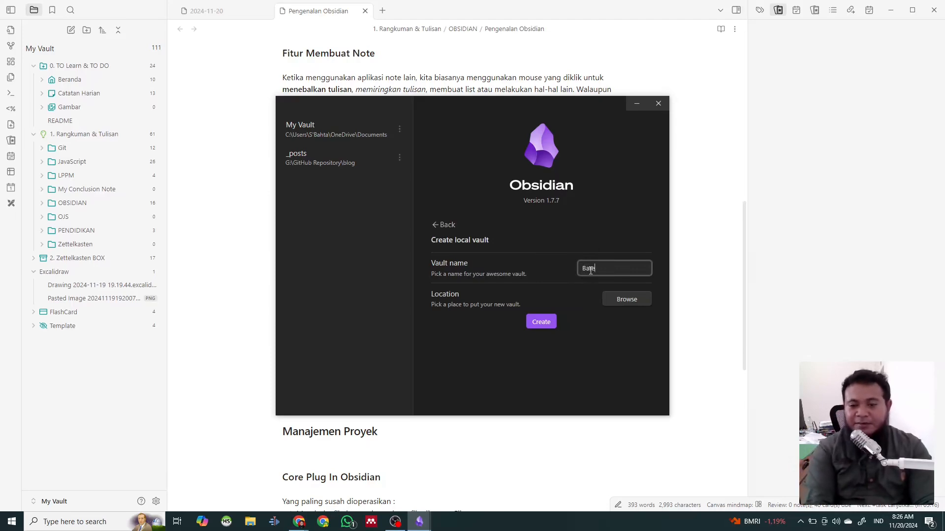
type(" V")
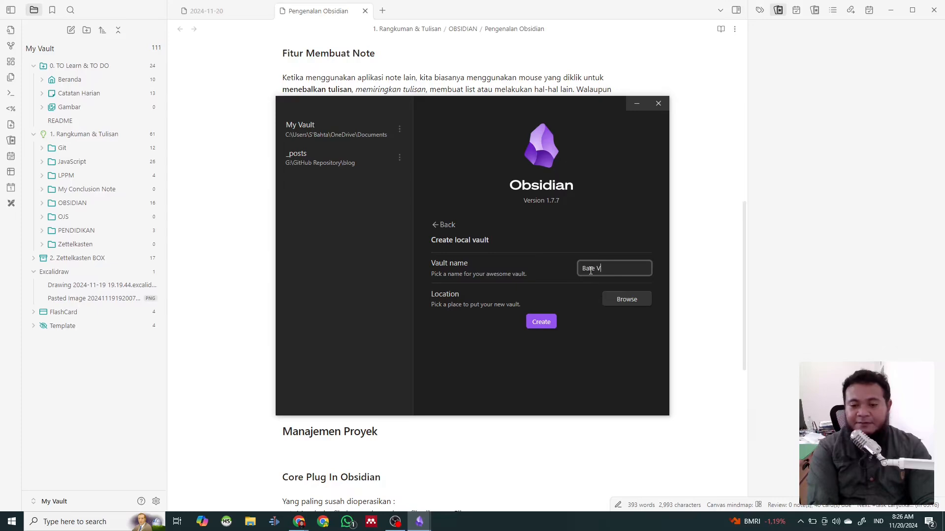
type("ault")
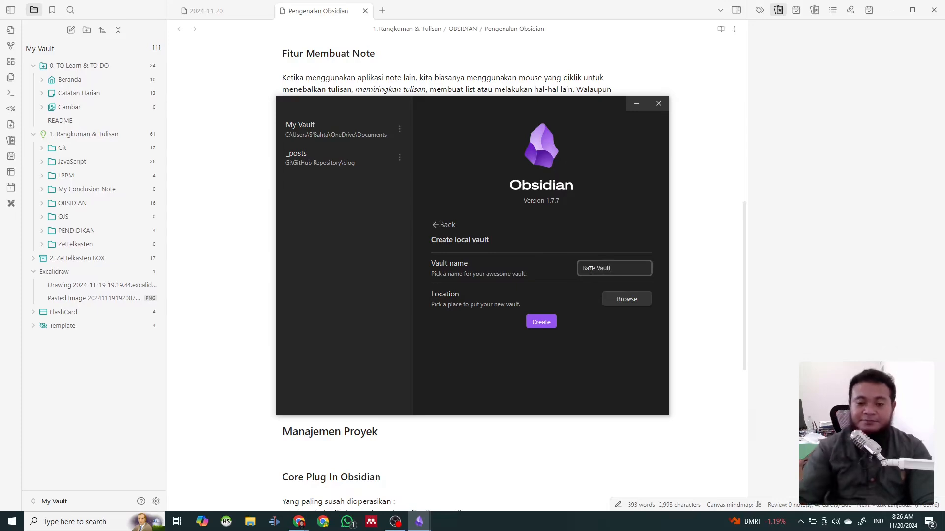
Step: Choose the Documents folder as the new vault's location and create the vault
left_click(619, 303)
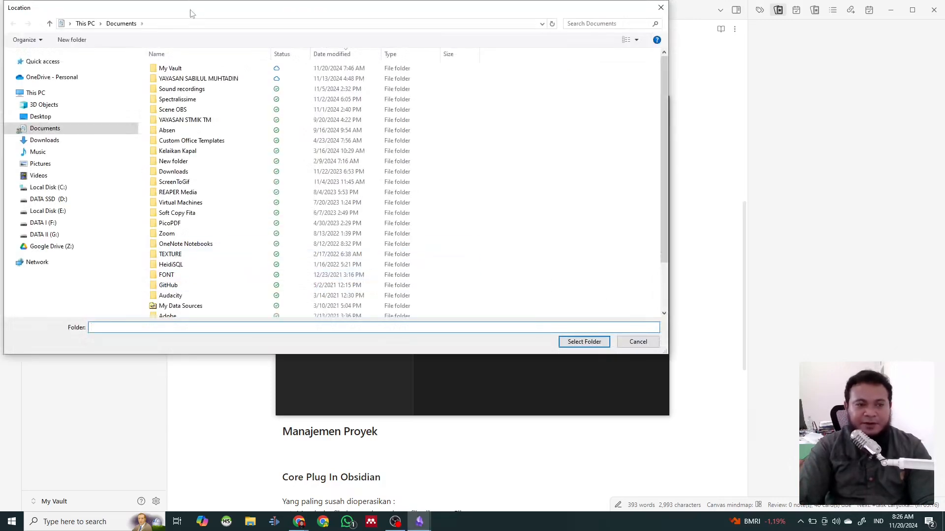
left_click_drag(190, 10, 249, 40)
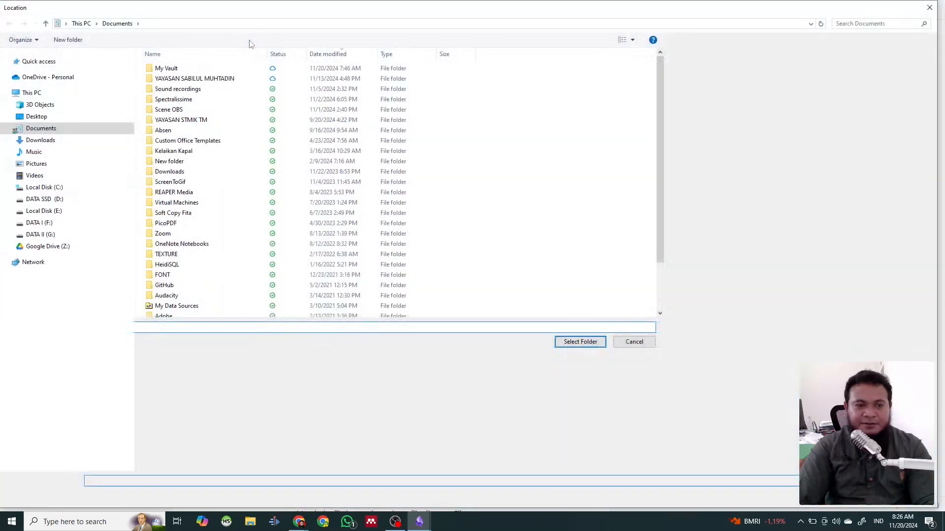
left_click(54, 132)
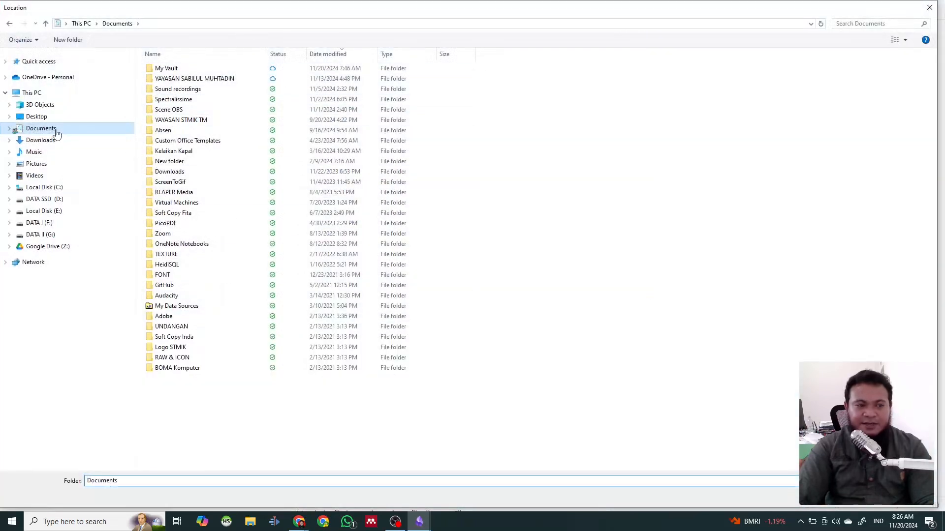
left_click(856, 497)
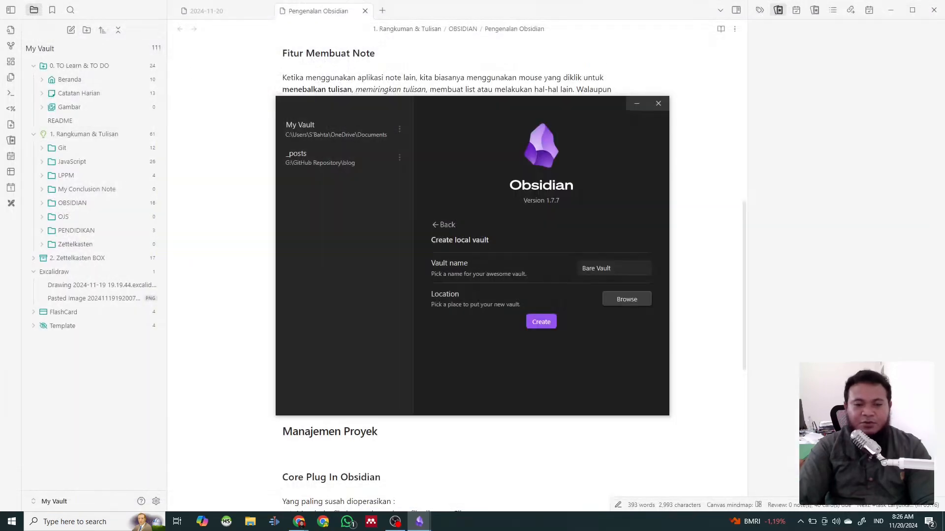
left_click(541, 330)
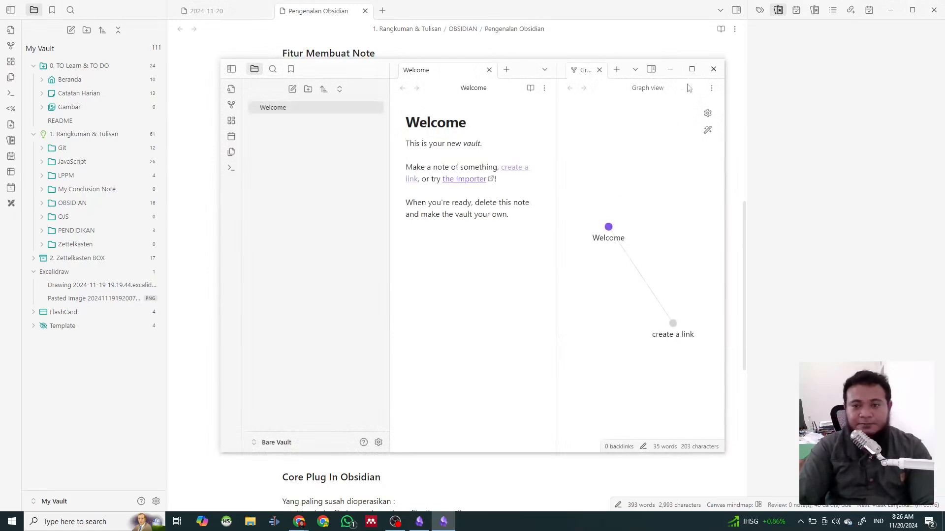
Step: Maximize the new vault's window and close the Welcome note and the graph view
left_click(691, 69)
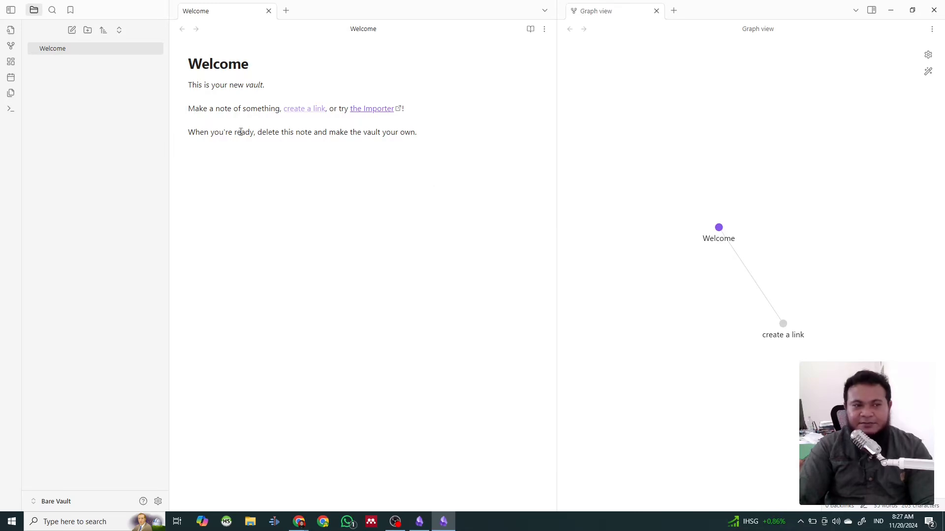
left_click(65, 50)
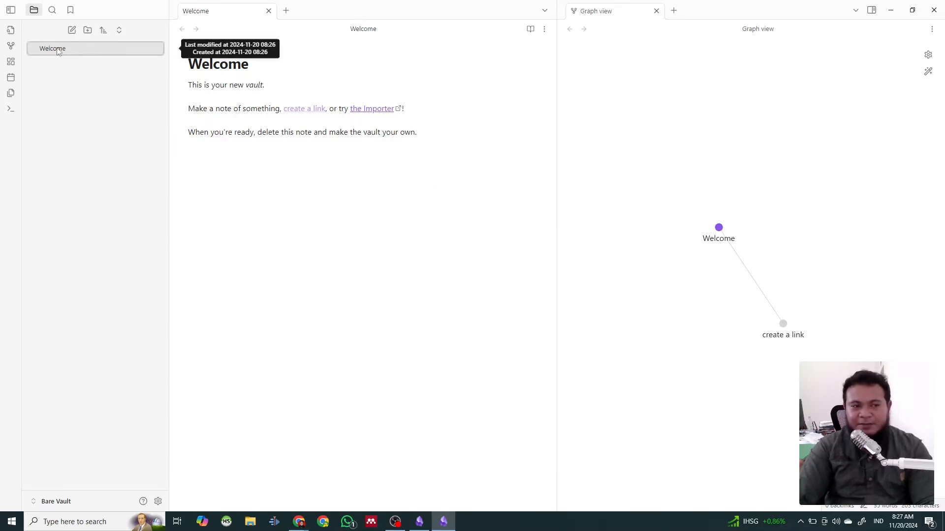
left_click(268, 12)
left_click(268, 11)
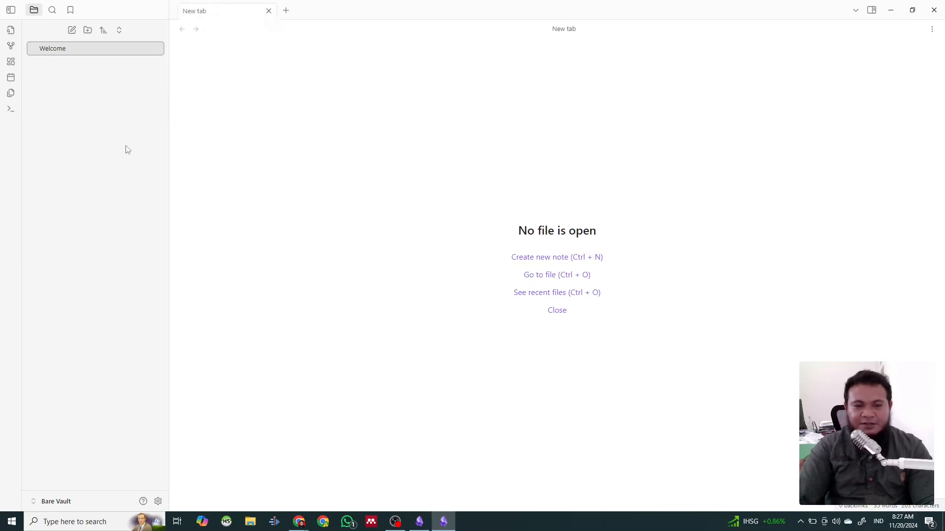
Step: Create a new note titled "Pengenalan Membuat Note di Obsidian"
left_click(72, 31)
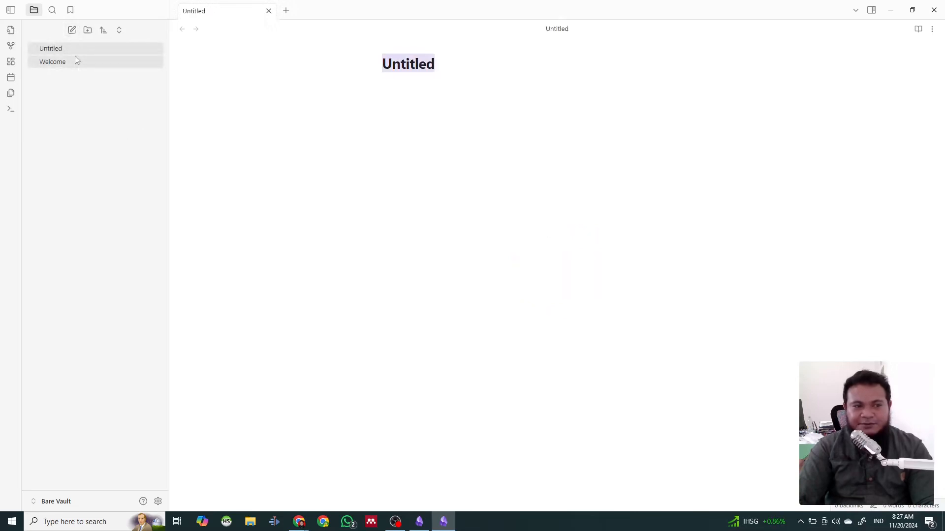
left_click_drag(466, 65, 347, 66)
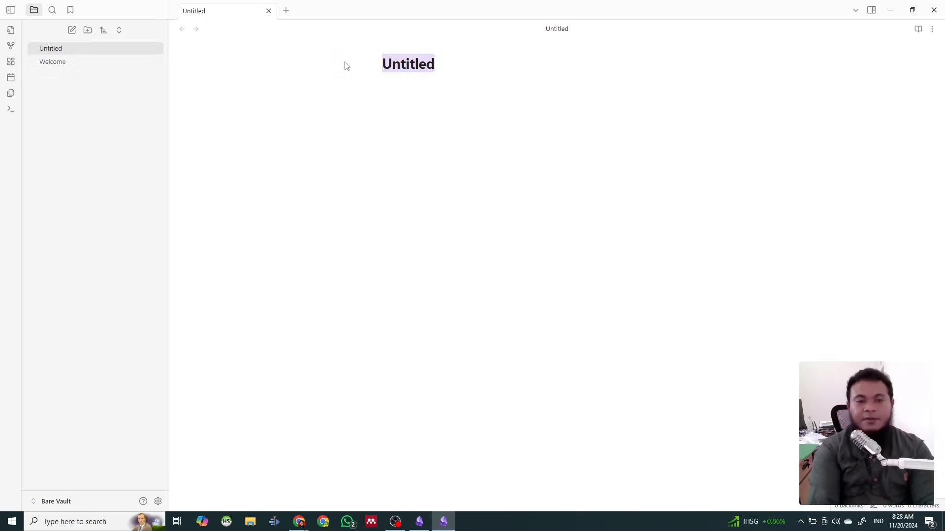
type("Pengenalan ")
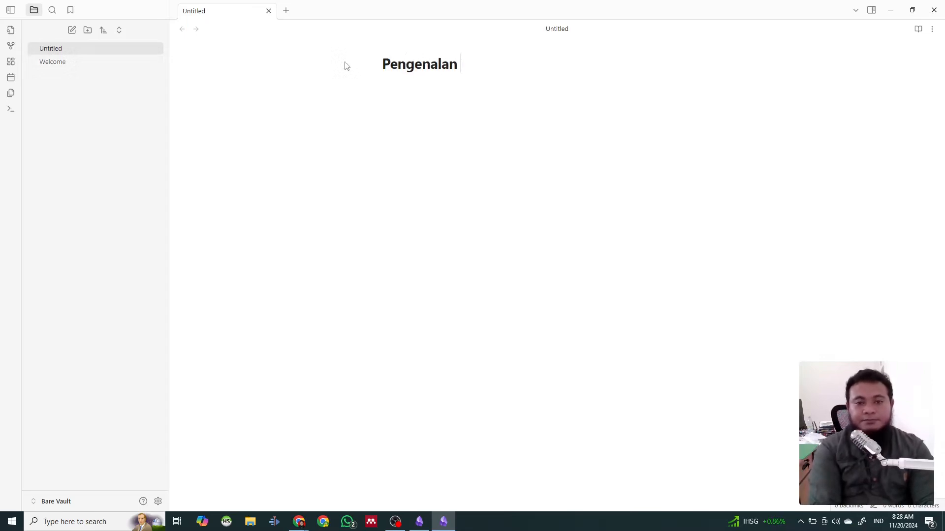
type("Note")
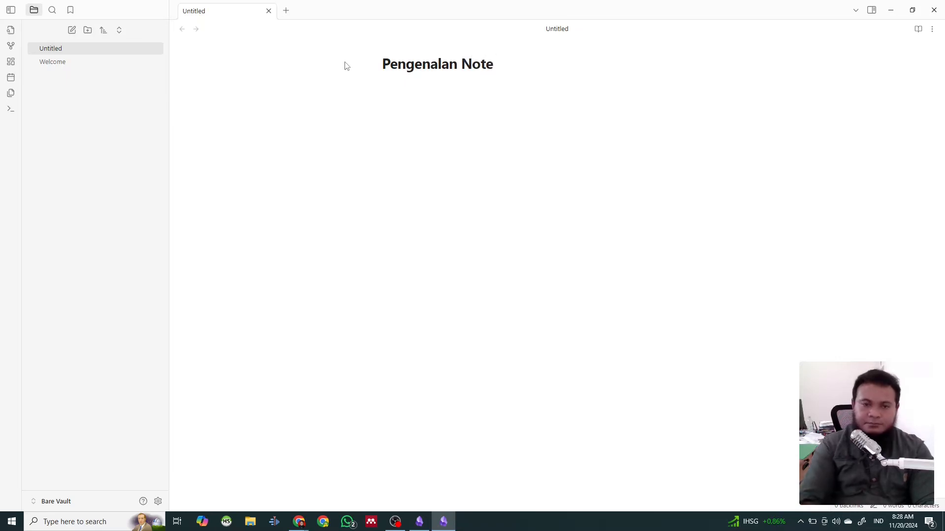
key("ctrl+Left")
type("buat")
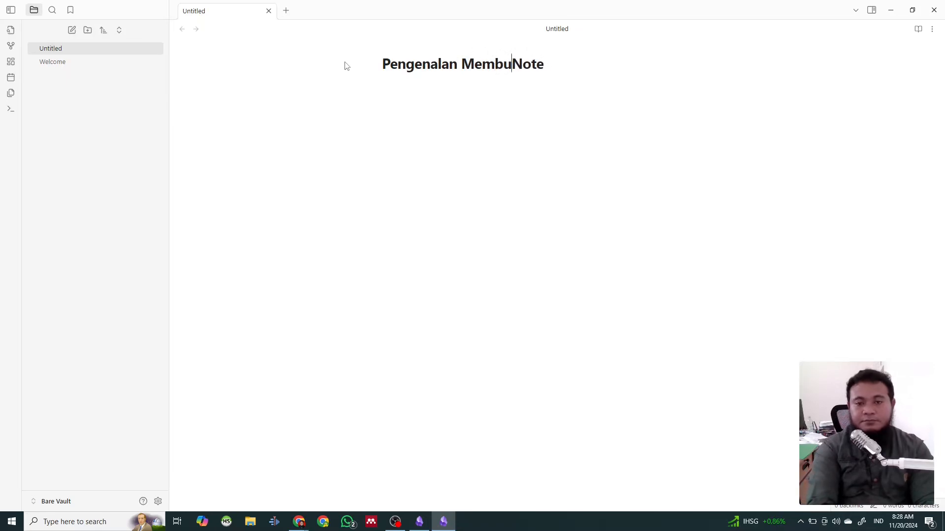
key("End")
type("di ")
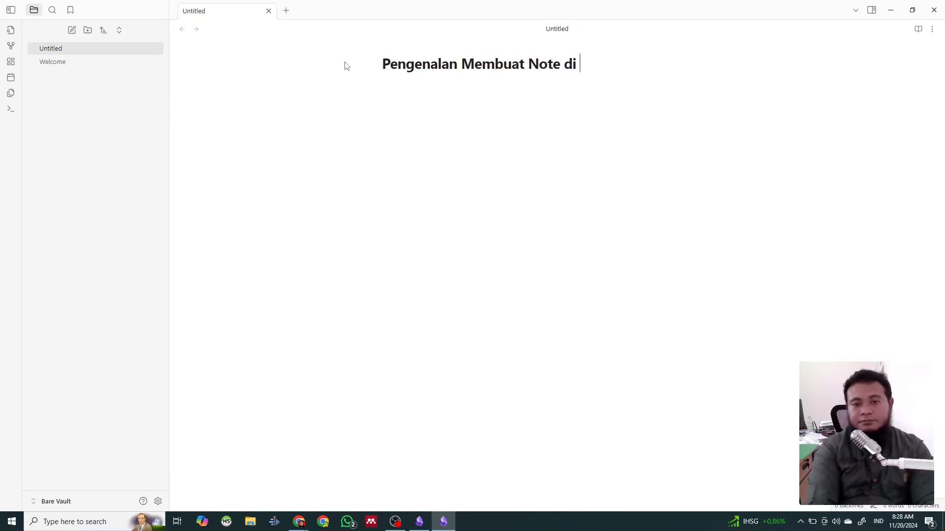
type("Obsidian")
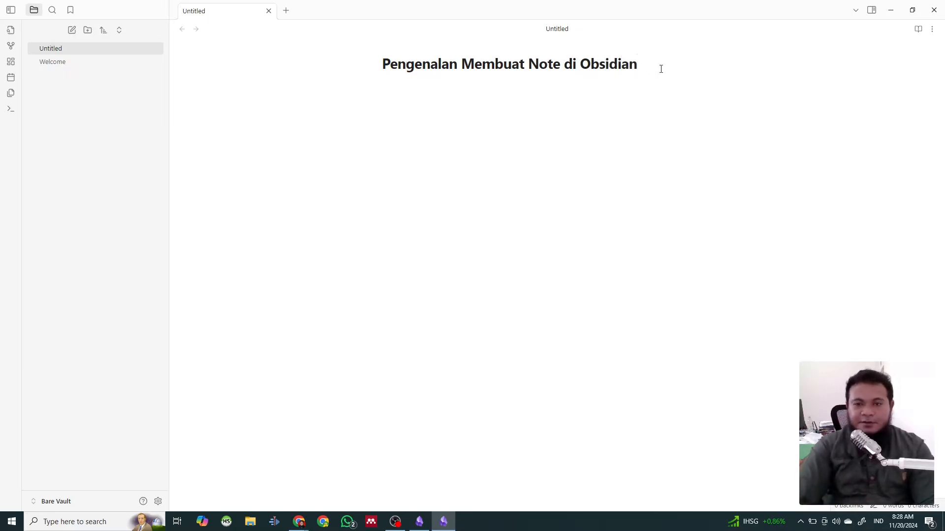
left_click(457, 64)
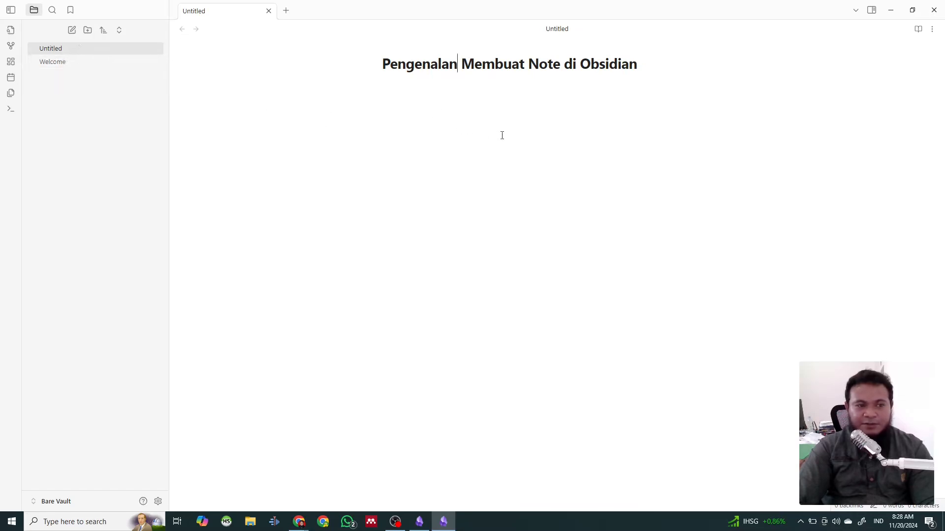
key("Return")
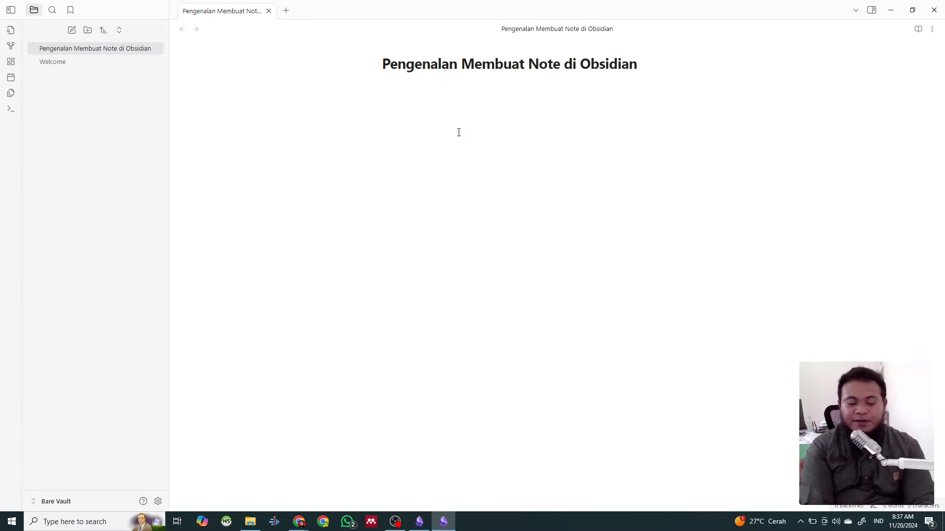
Step: Add a level-1 Markdown heading "Judul" as the first line of the note's body
type("#")
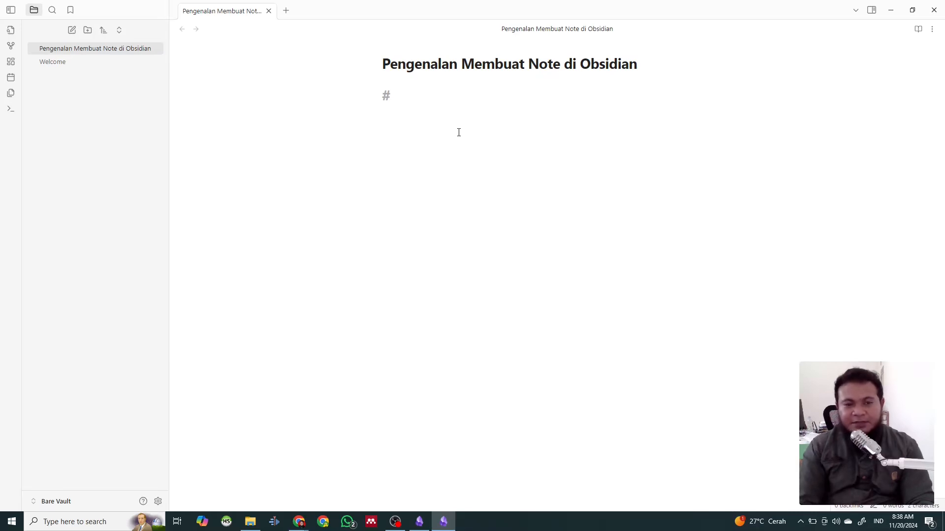
type("Judul")
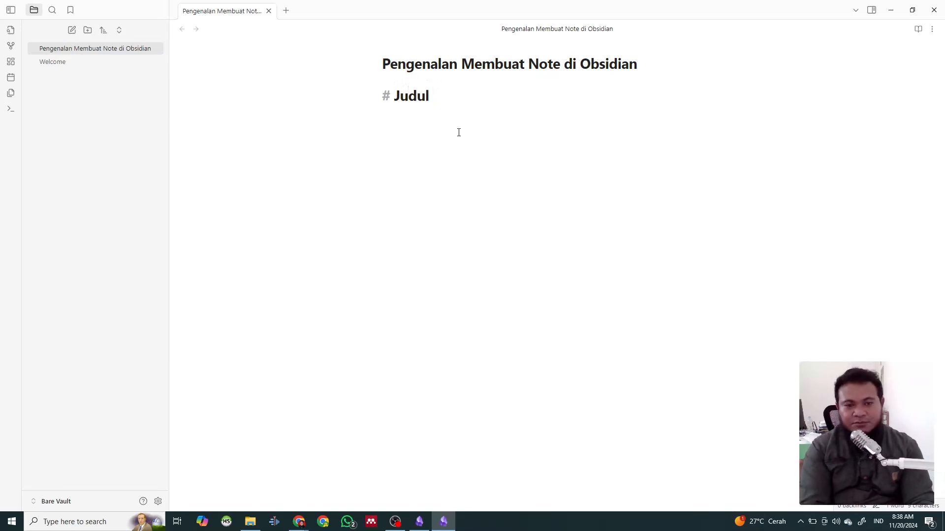
key("Return")
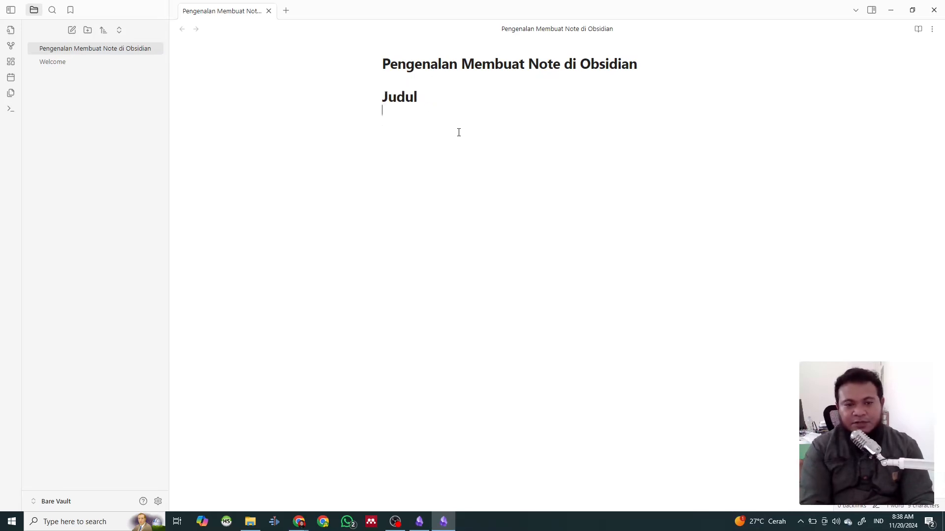
Step: Add a level-2 and a level-3 heading, both reading "Judul", below the first heading
type("##")
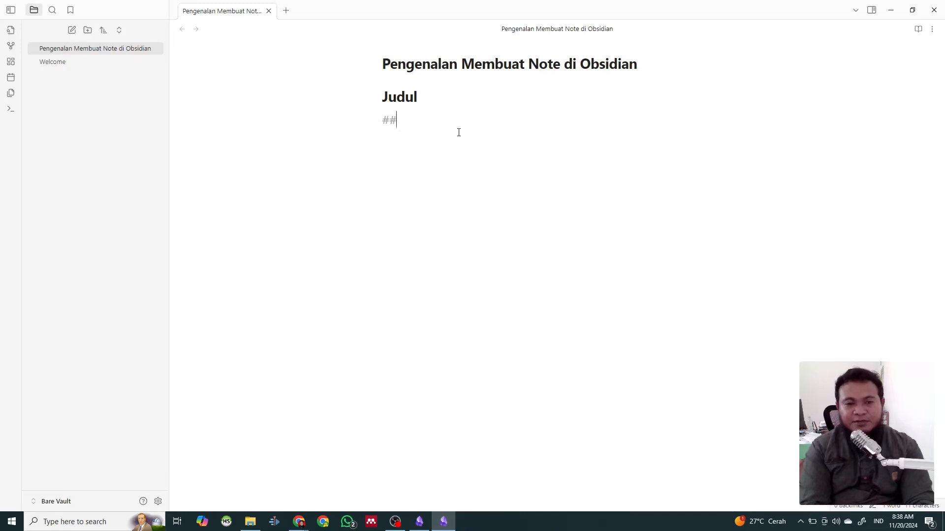
type(" Judul")
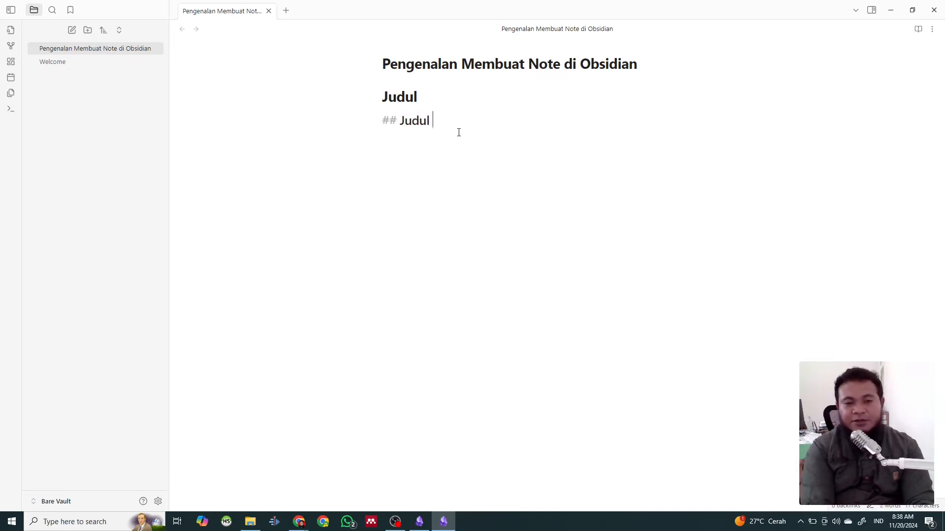
key("Return")
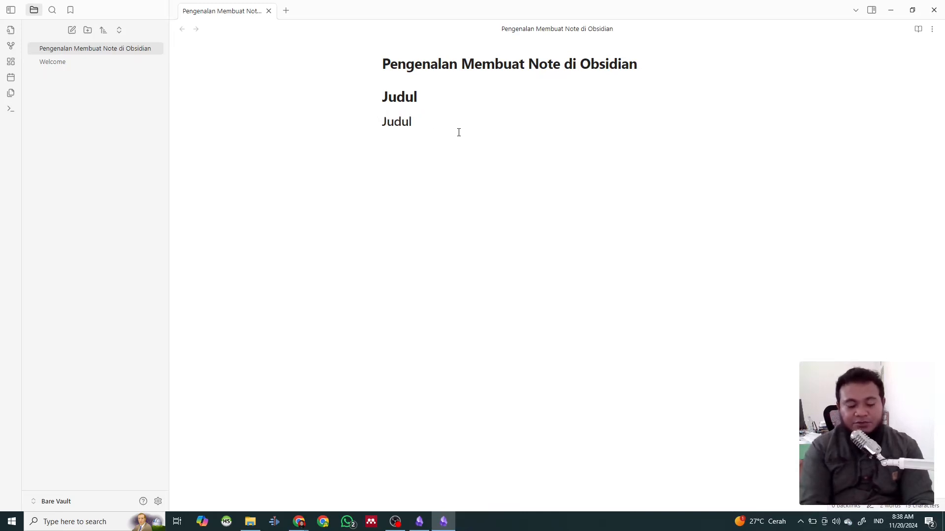
type("###")
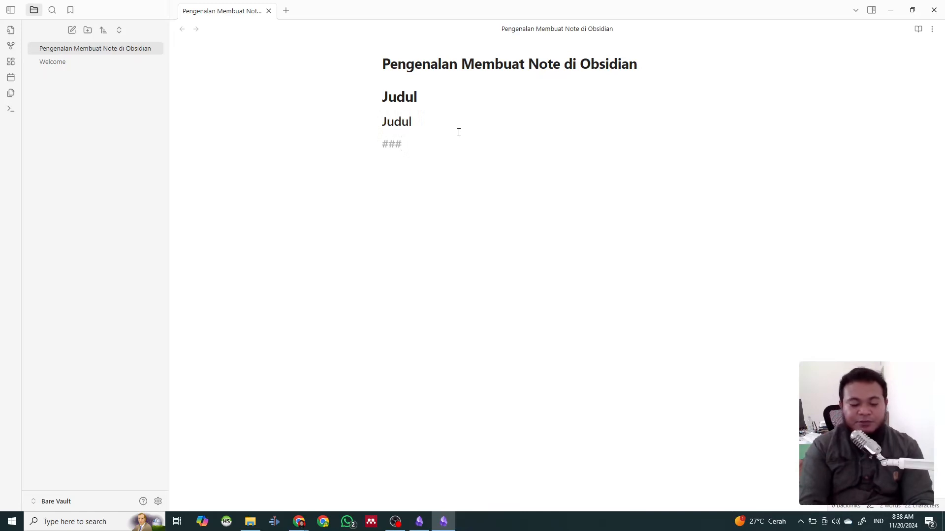
type(" Judu")
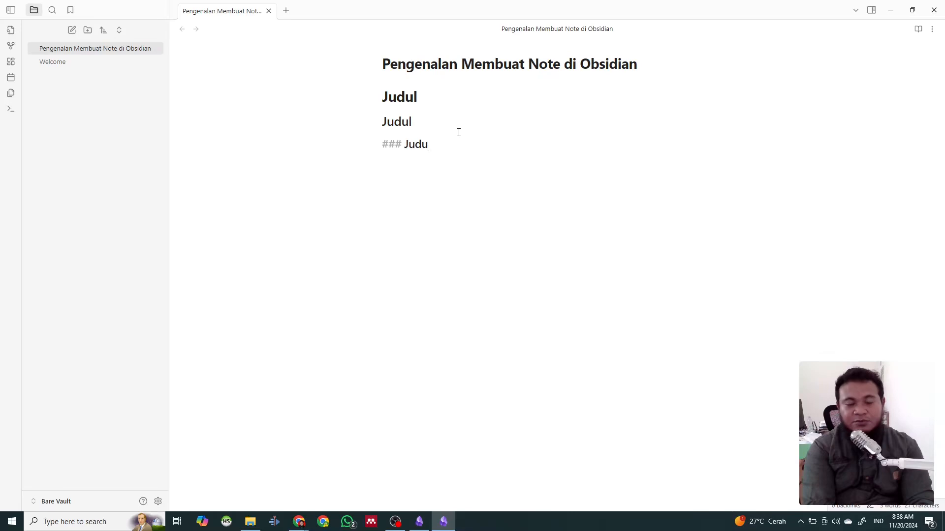
type("l")
key("Return")
Step: Add a level-4 and a level-5 heading, both reading "Judul", below the level-3 heading
type("##")
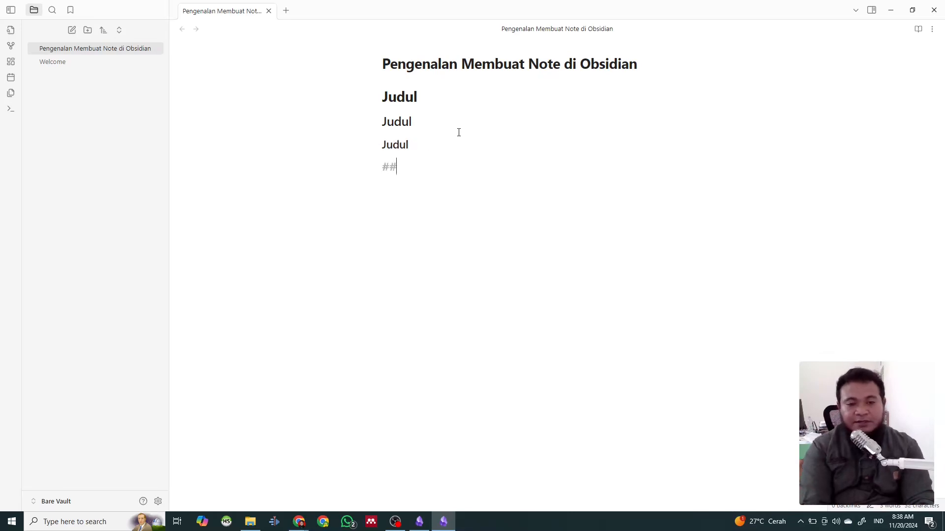
type("##")
type(" Judul")
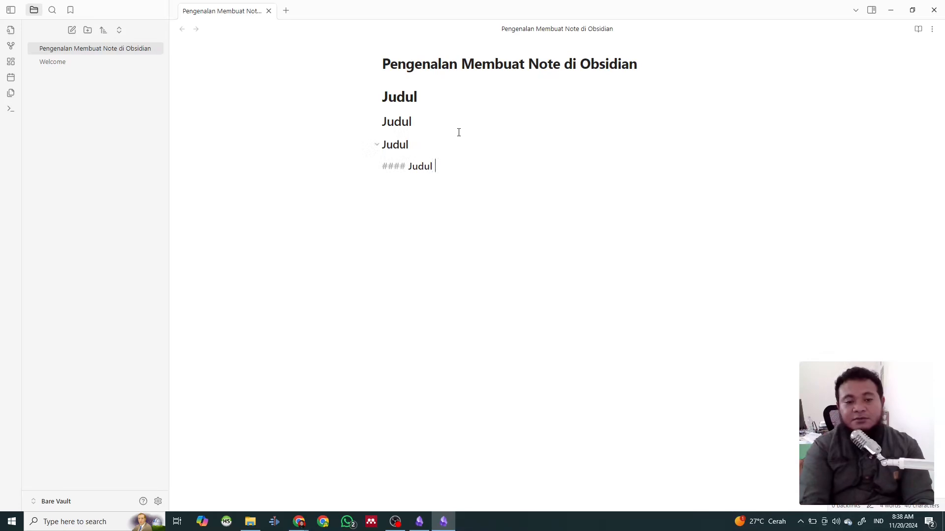
key("Return")
type("###")
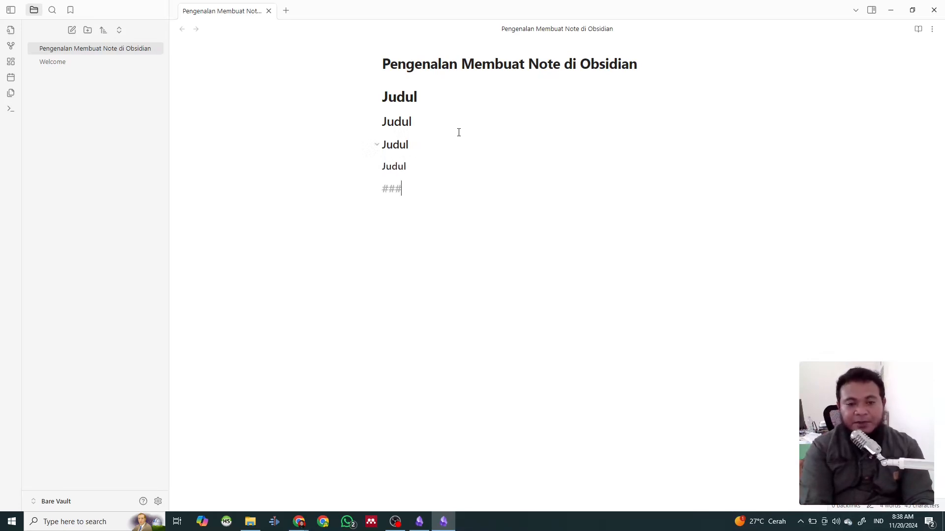
key("BackSpace")
type("##")
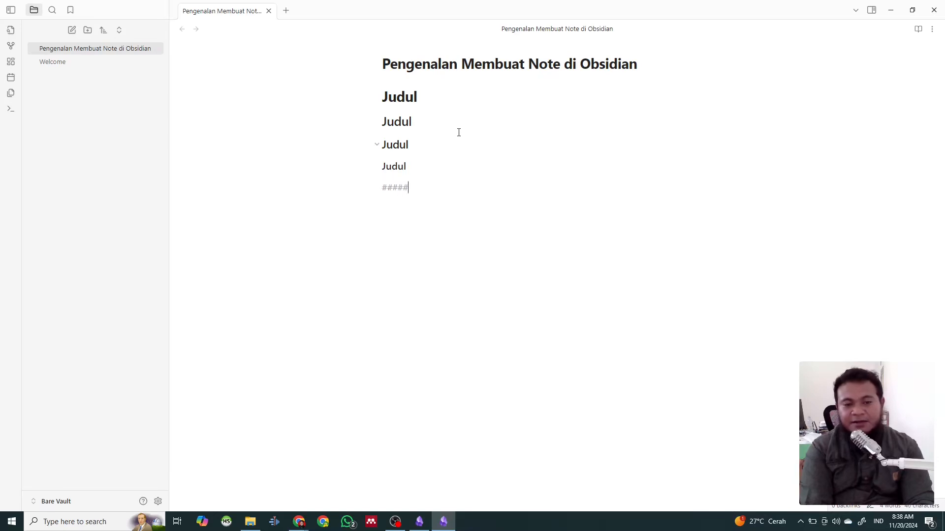
type(" Judul")
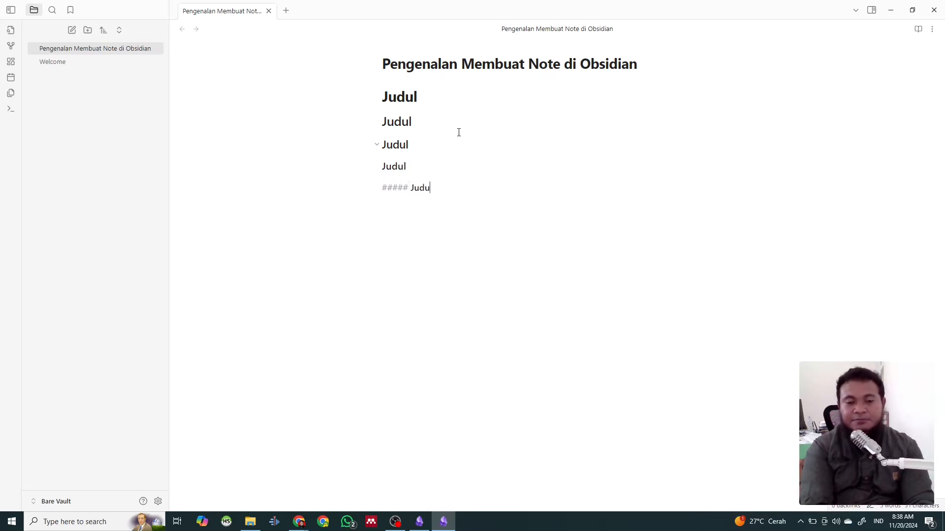
key("Return")
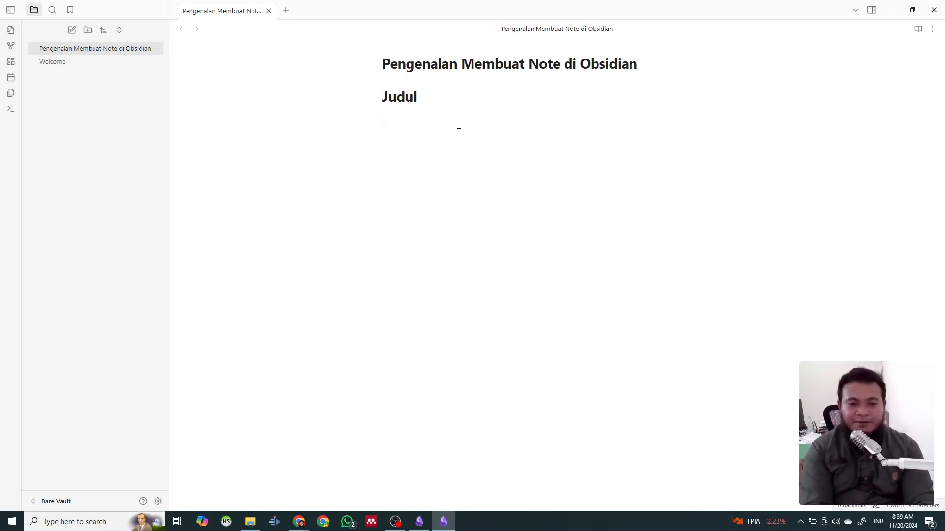
Step: Write the paragraph "Paragraf yang ingin kita buat seperti biasanya ketika kita menggunakan aplikasi pencatatan lain." below the heading "Judul"
key("Return")
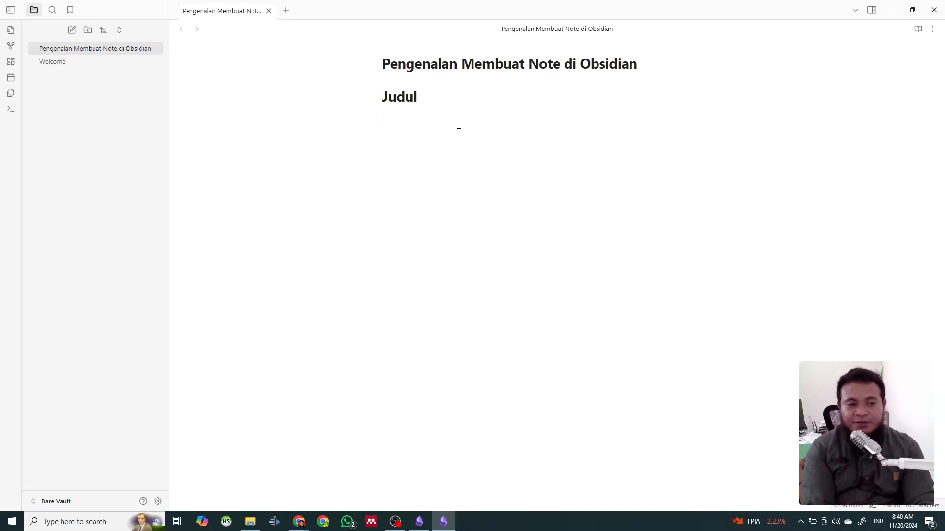
type("Parag")
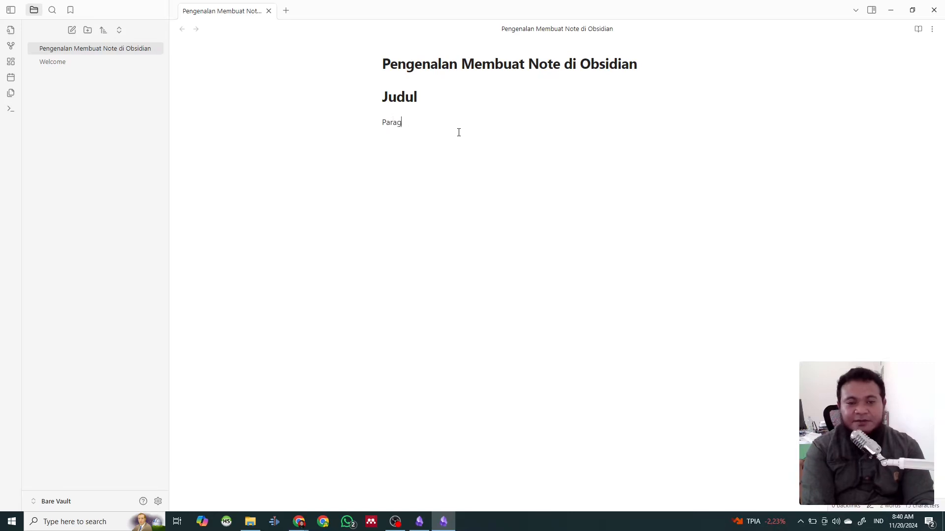
type("raf yang ing")
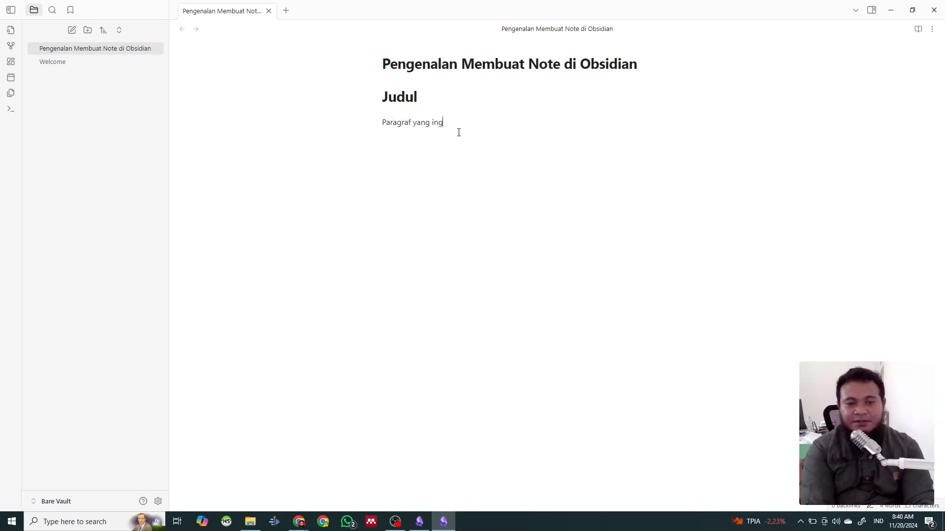
type("in kita buat ")
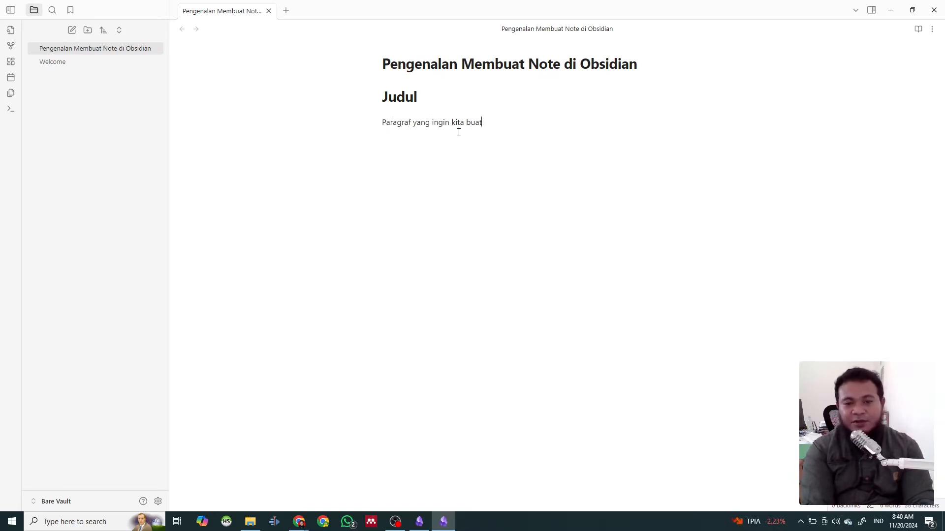
type("seperti biasanya k")
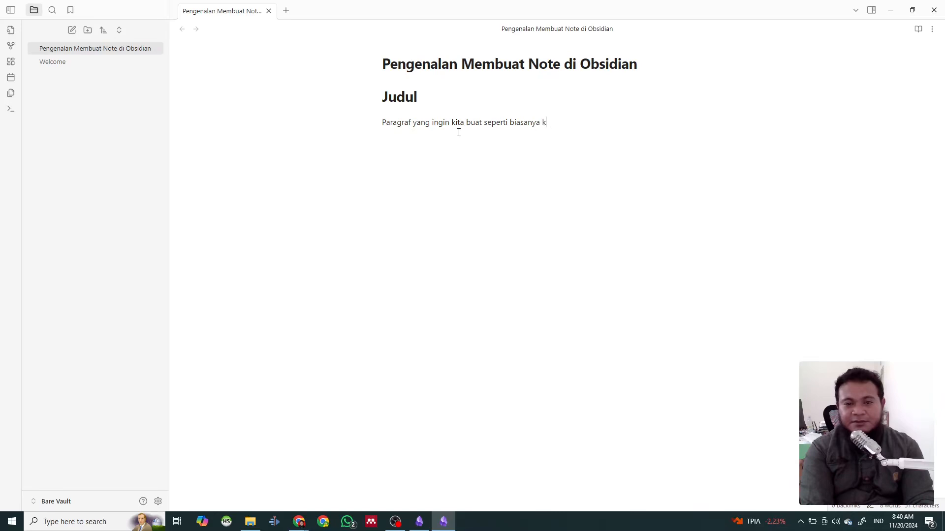
type("etika kita menggunaka")
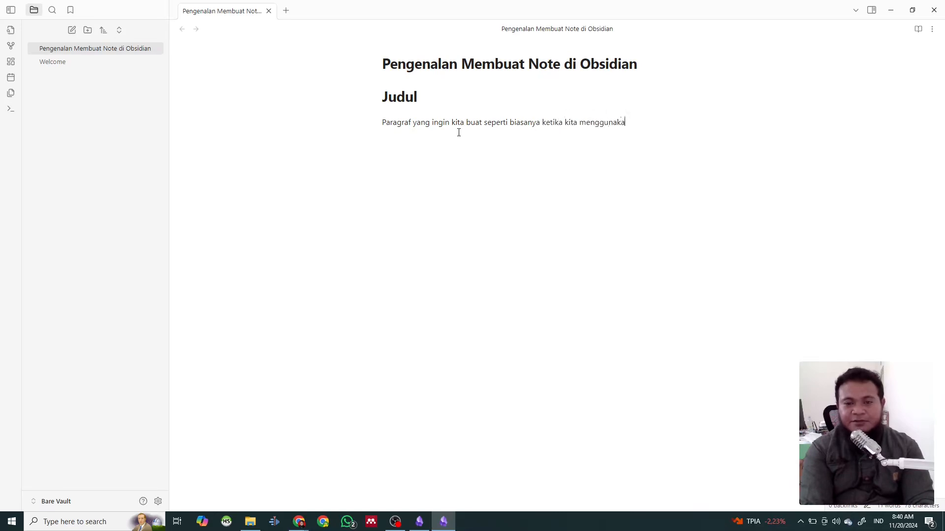
type("n aplikasi pencatatran")
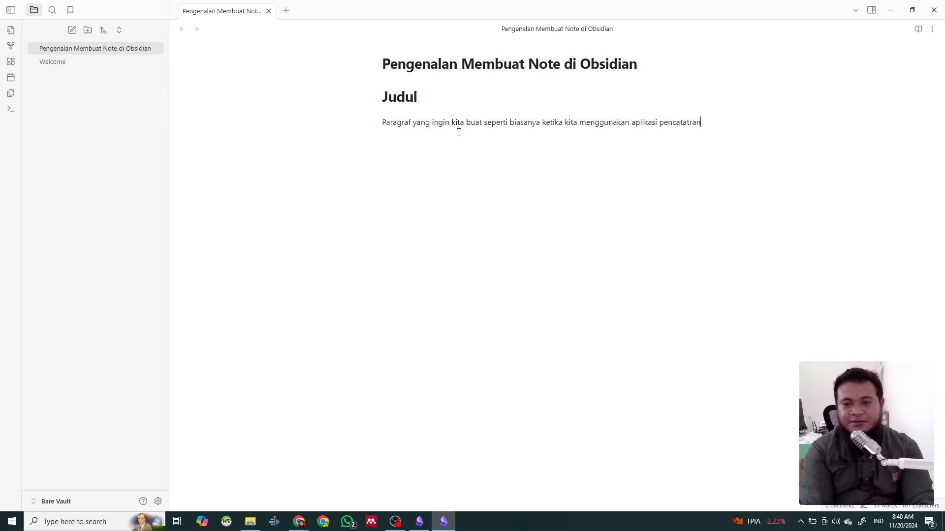
key("BackSpace")
key("BackSpace")
key("BackSpace")
type("an lain")
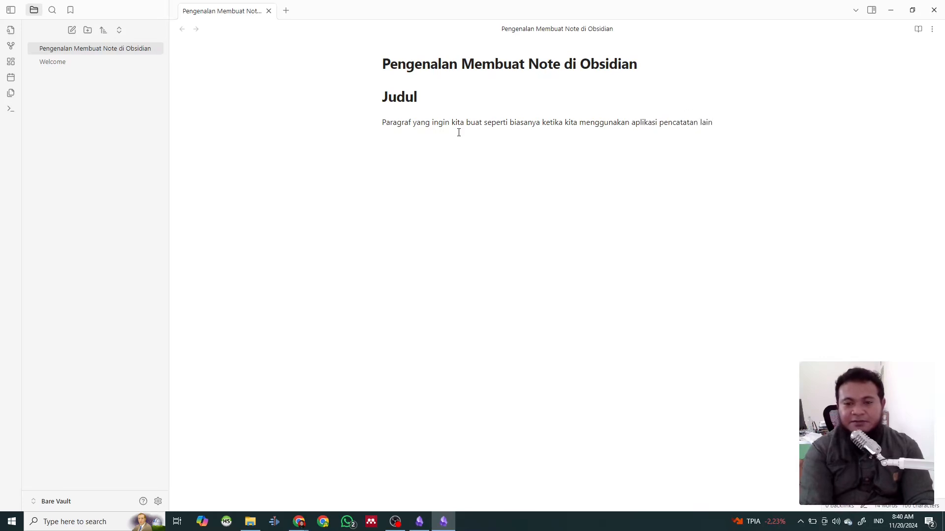
type(".")
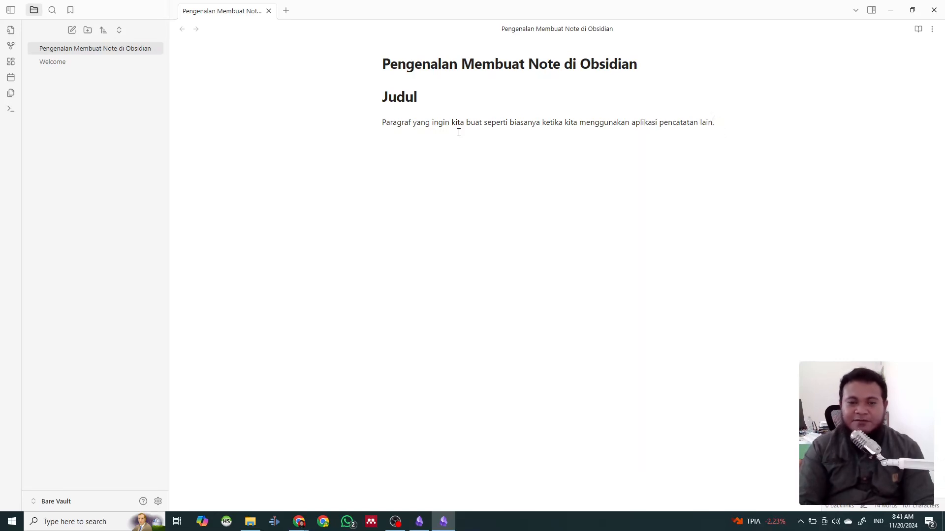
Step: Make the paragraph's first word, "Paragraf", bold
key("Left")
key("Left")
key("Left")
key("Left")
key("Left")
key("Left")
key("Left")
key("Left")
key("Left")
key("Left")
key("Left")
key("Left")
key("Left")
key("Left")
key("Left")
key("Left")
key("Left")
key("Left")
key("Left")
key("Left")
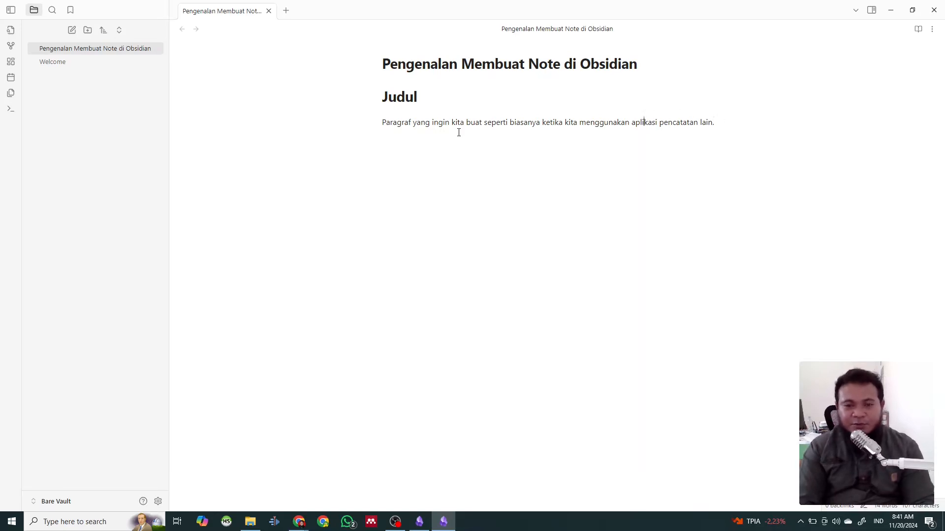
key("Home")
key("ctrl+shift+Right")
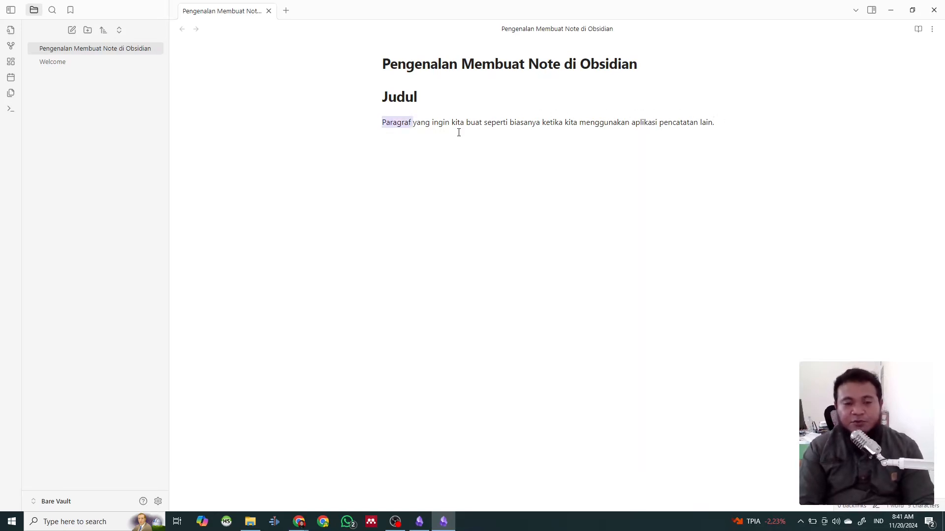
key("ctrl+b")
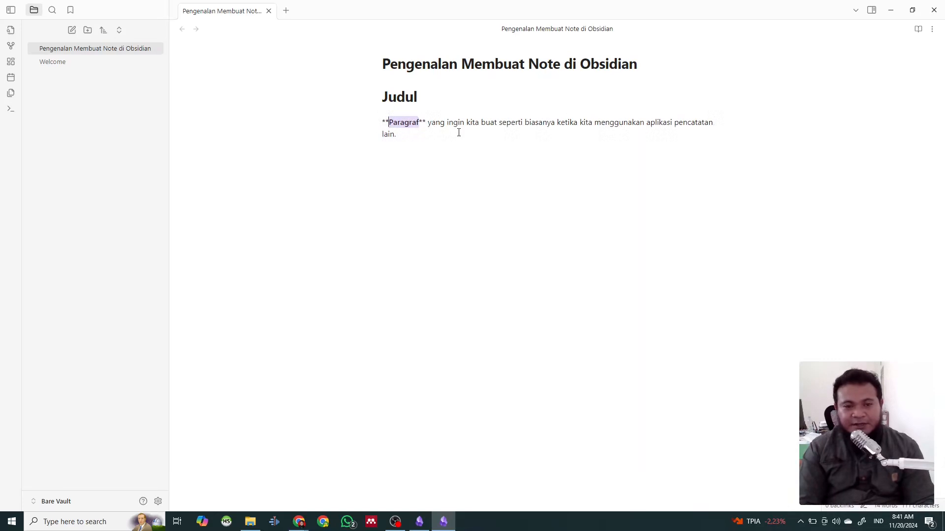
Step: Examine the double asterisks that mark the start and end of the bold word "Paragraf"
key("Left")
key("Home")
key("shift+Right")
key("shift+Right")
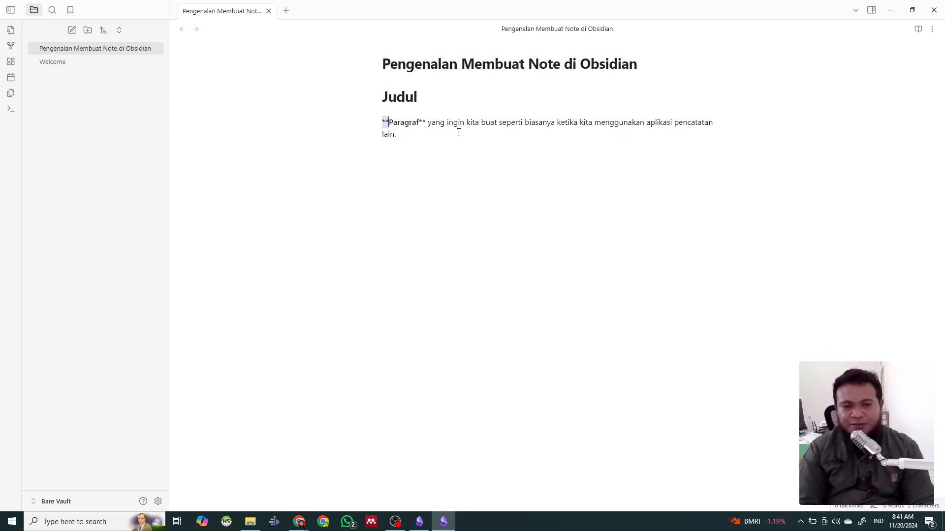
key("Right")
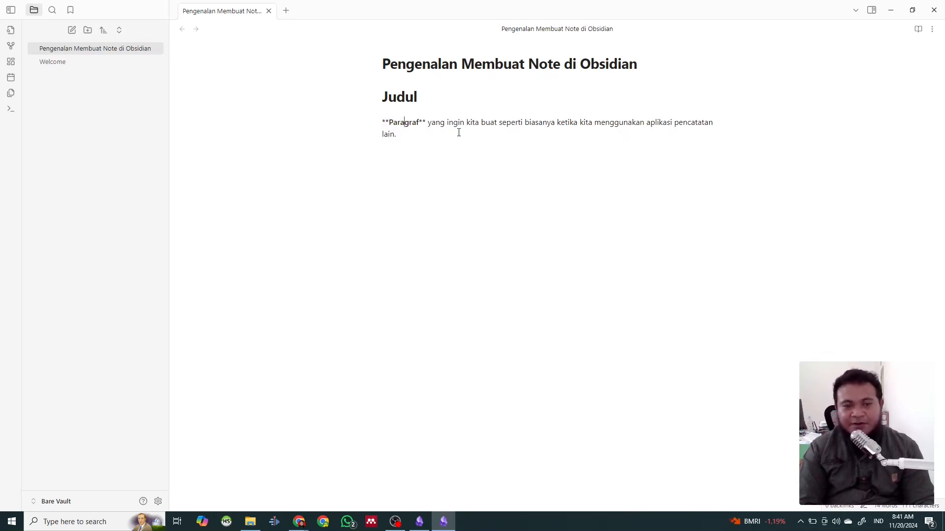
key("Right")
key("Right")
key("Right")
key("Right")
key("shift+Right")
key("shift+Right")
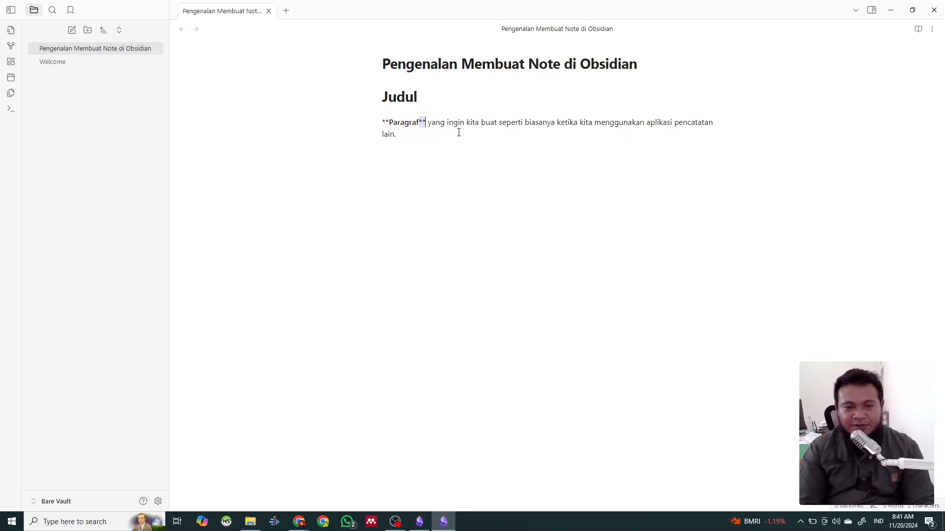
key("Right")
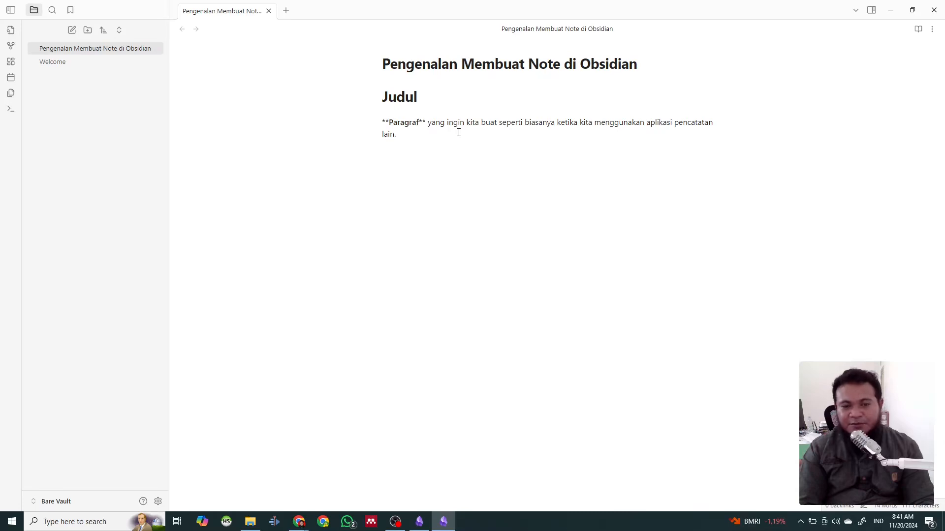
key("Right")
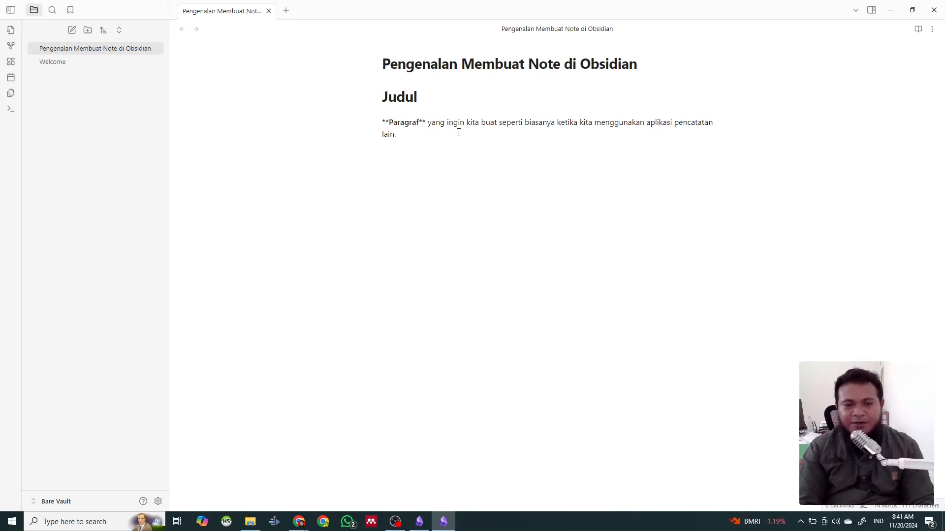
key("Right")
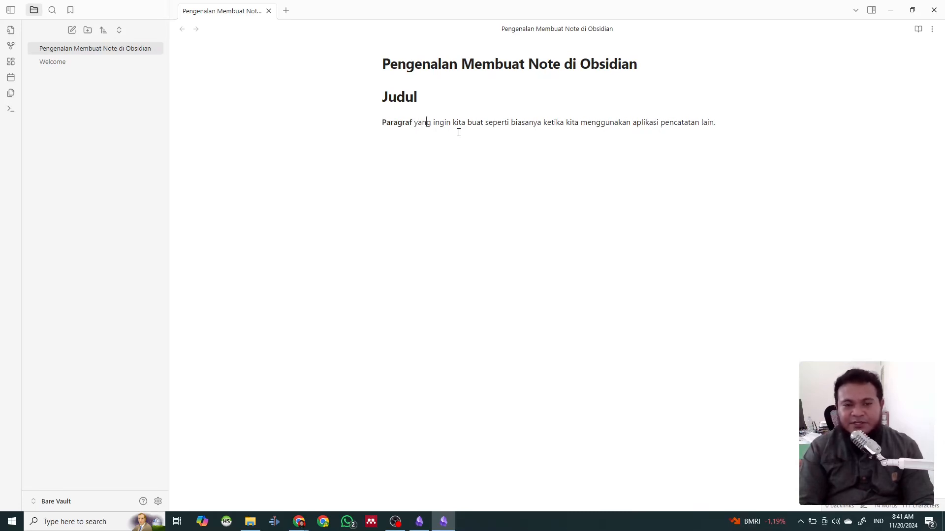
Step: Make the word "ingin" in the paragraph italic
key("Right")
key("Right")
key("ctrl+shift+Right")
key("ctrl+shift+Right")
key("ctrl+shift+Left")
key("shift+Left")
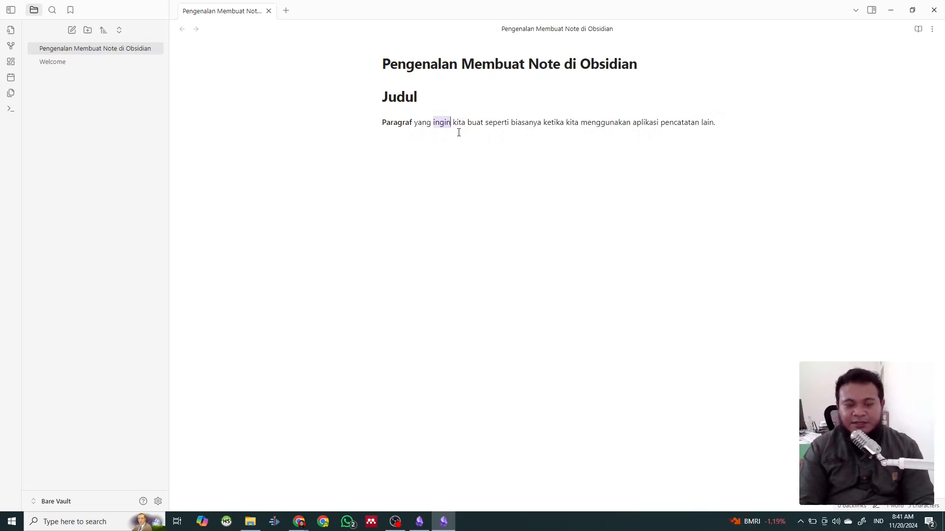
key("ctrl+i")
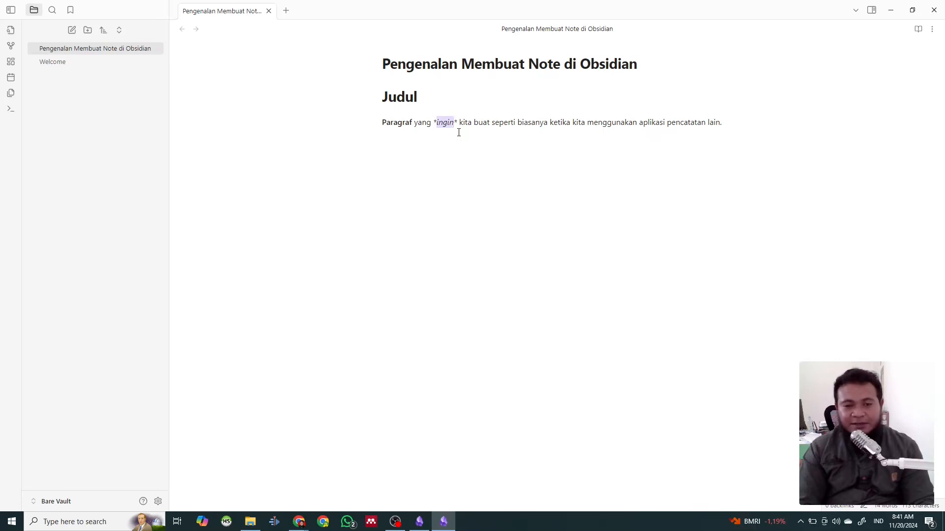
key("Left")
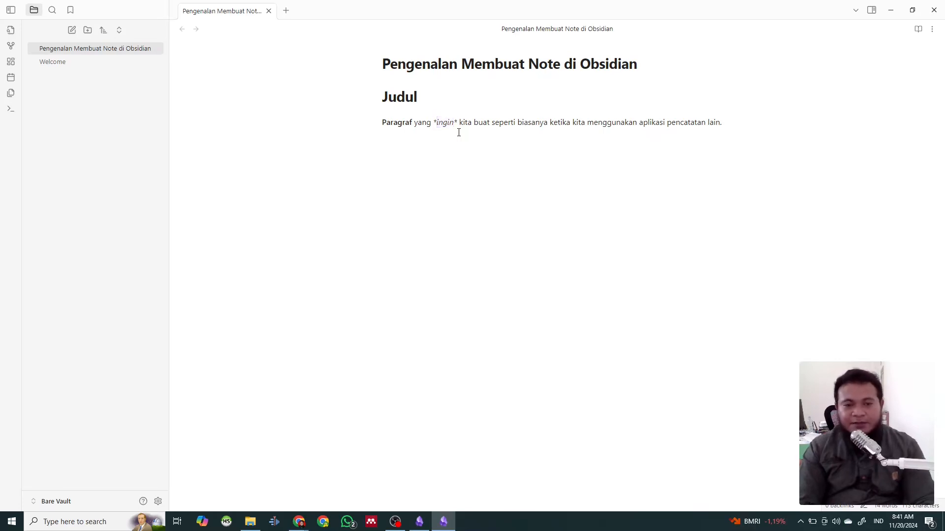
Step: Examine the single asterisks that mark the start and end of the italic word "ingin"
key("shift+Left")
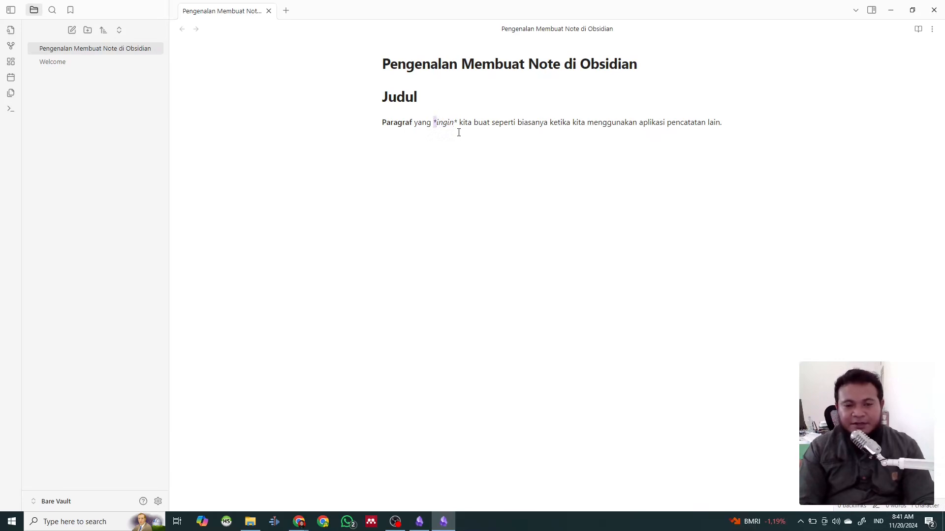
key("Right")
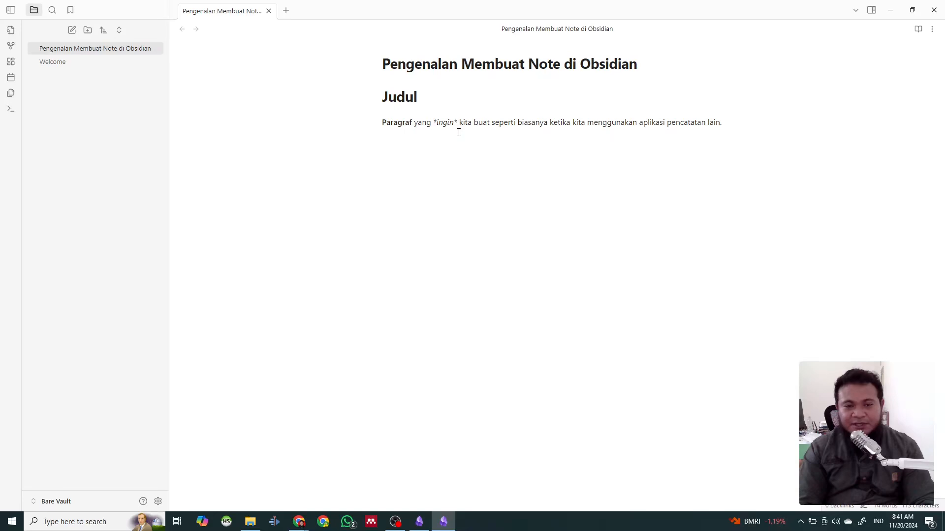
key("shift+Right")
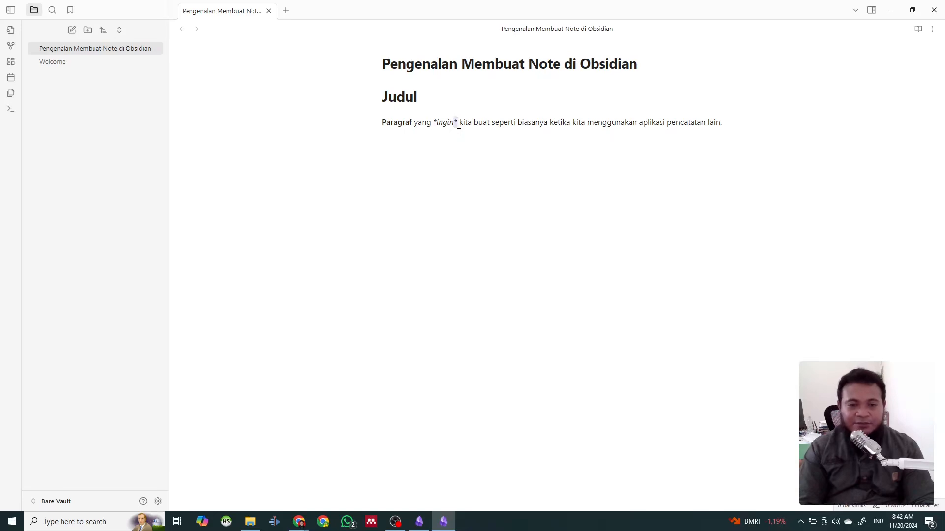
Step: Start a numbered list below the paragraph with "List pertama" as its first item
key("End")
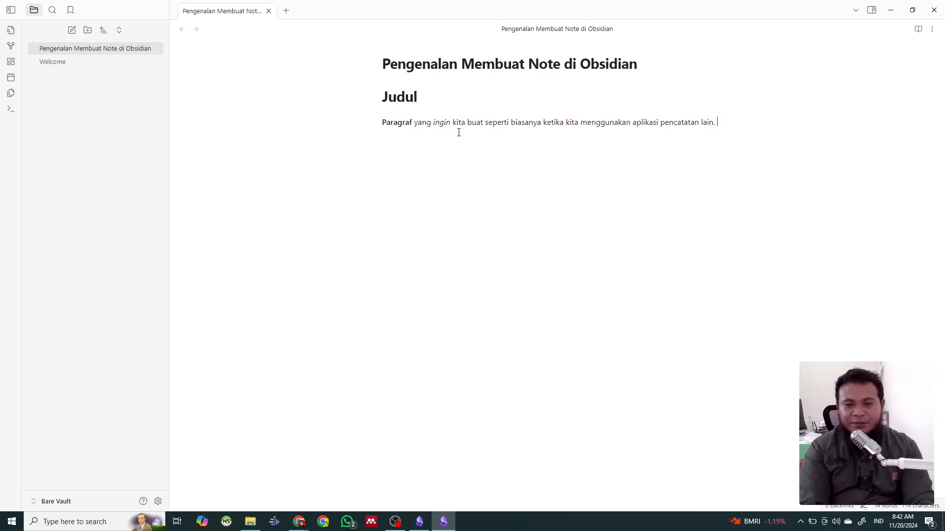
key("Return")
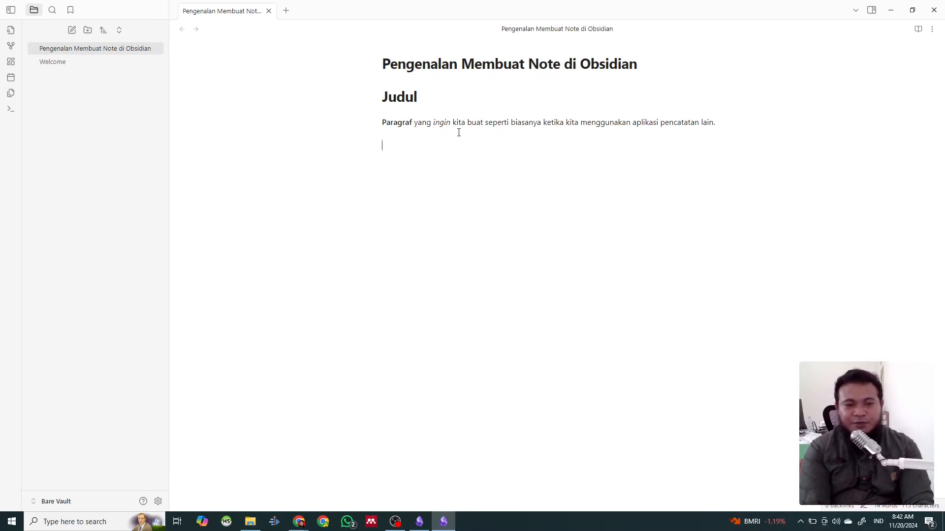
key("Return")
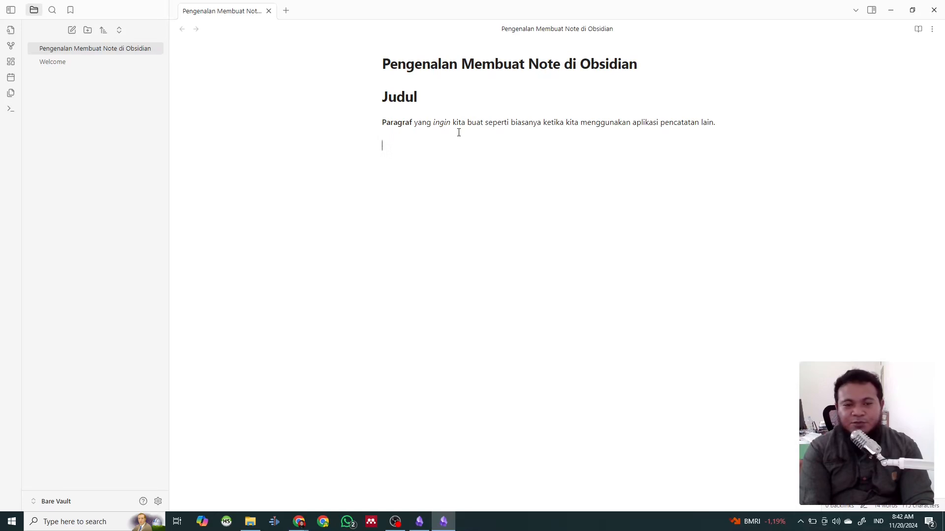
type("1")
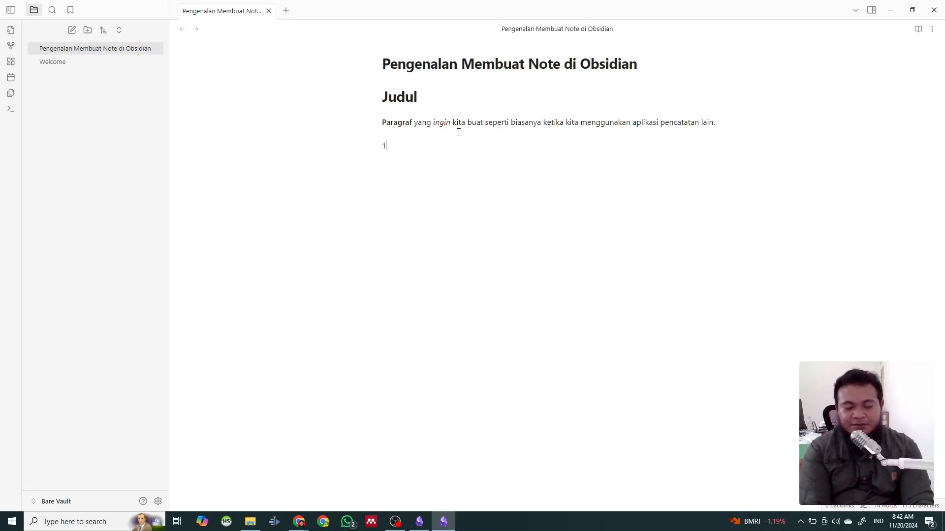
type(".")
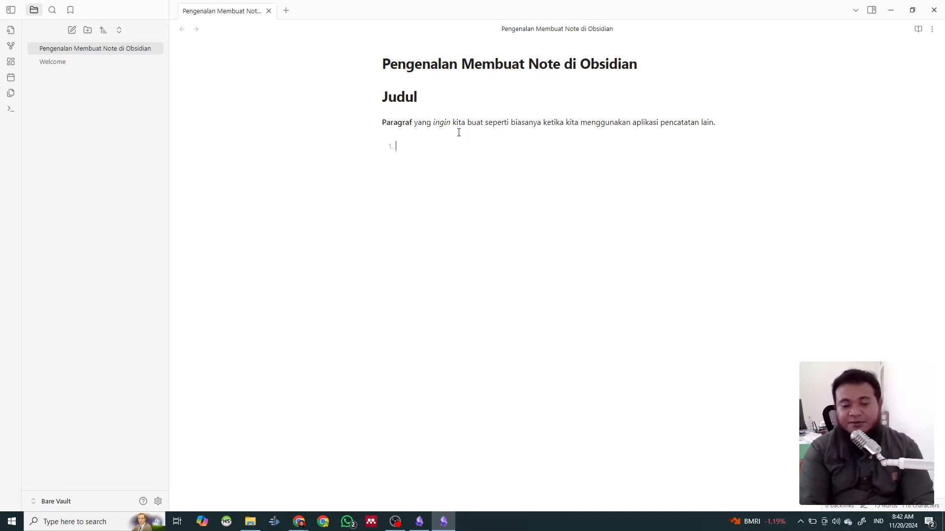
type(" List pe")
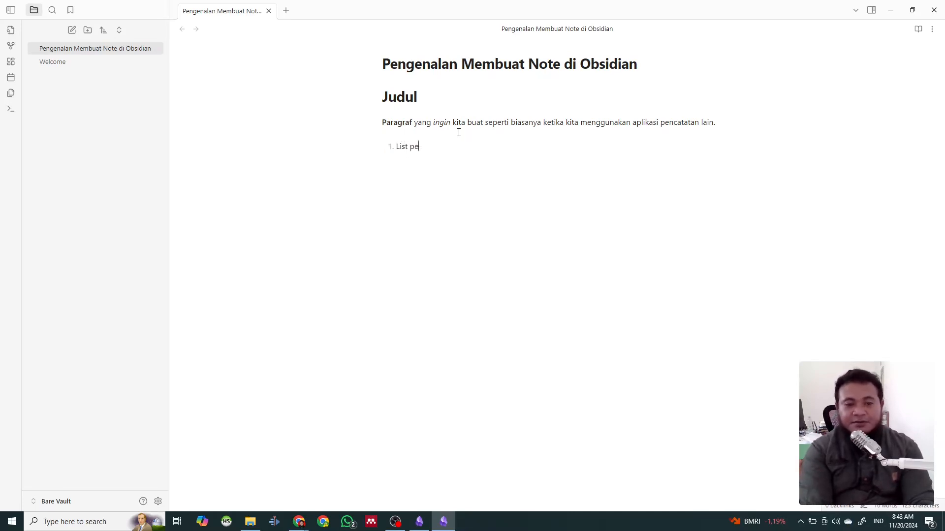
type("rtama")
key("Return")
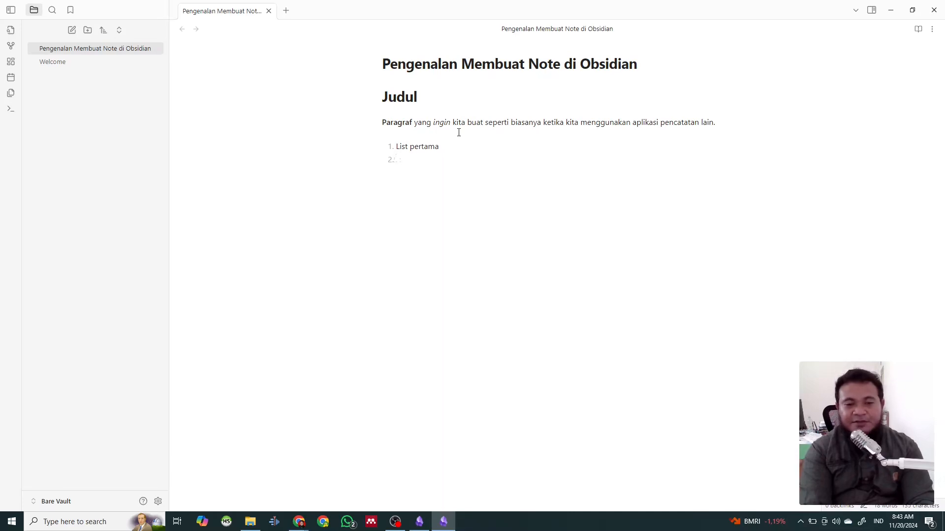
Step: Add "List kedua" and "List ketiga" as the second and third numbered items and end the list
type("List ")
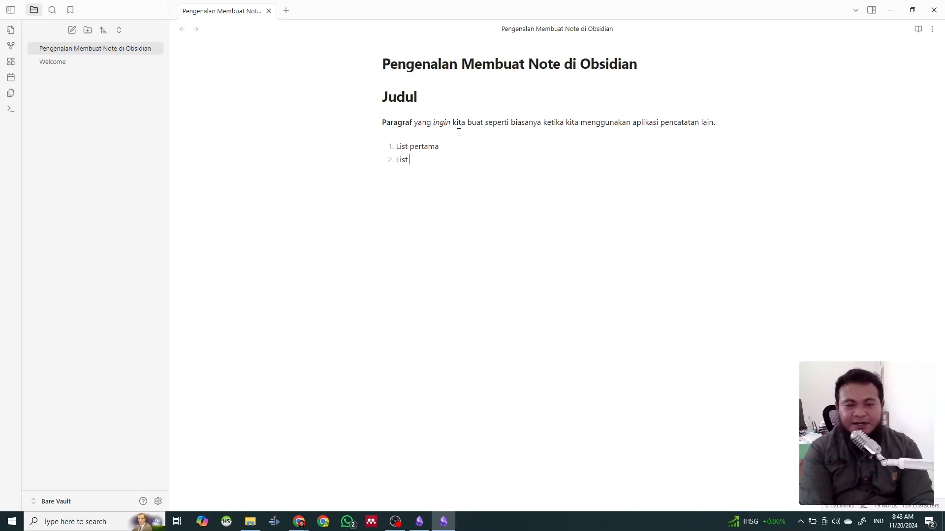
type("kedui")
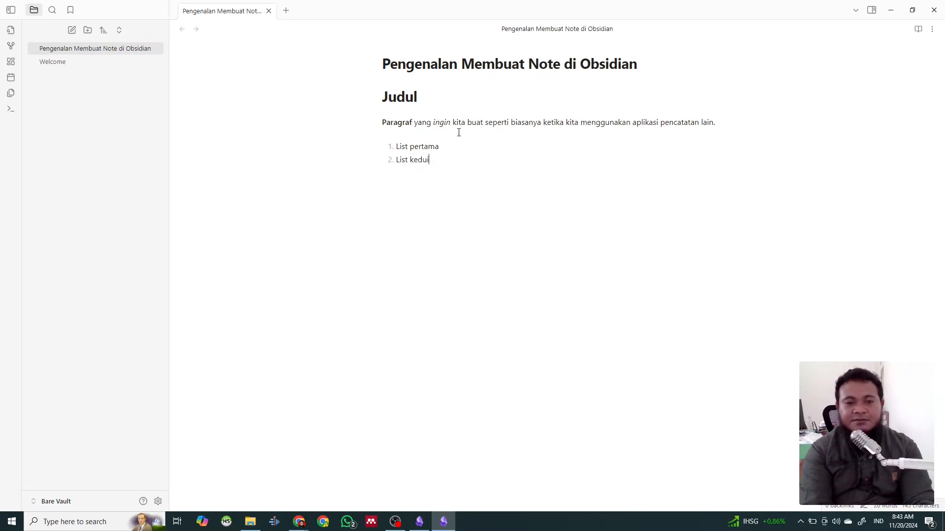
key("BackSpace")
type("a")
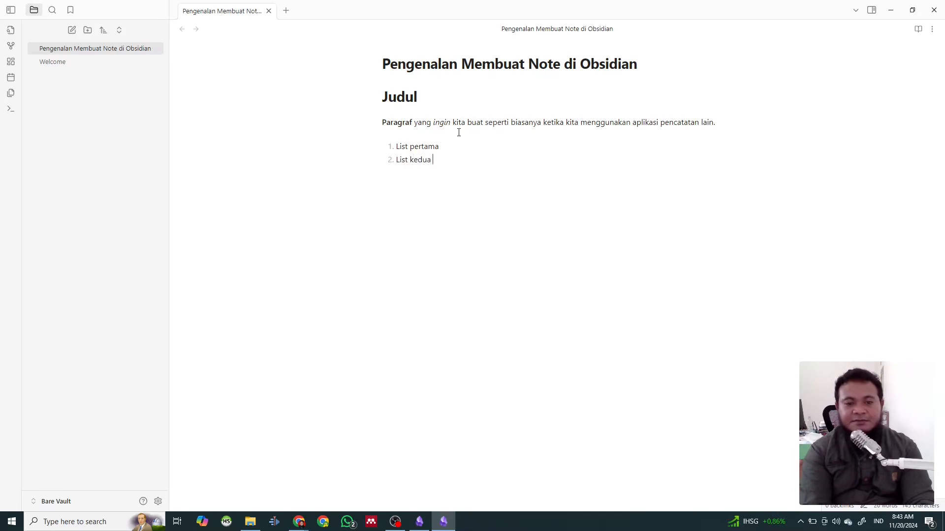
key("Return")
type("List ketiga")
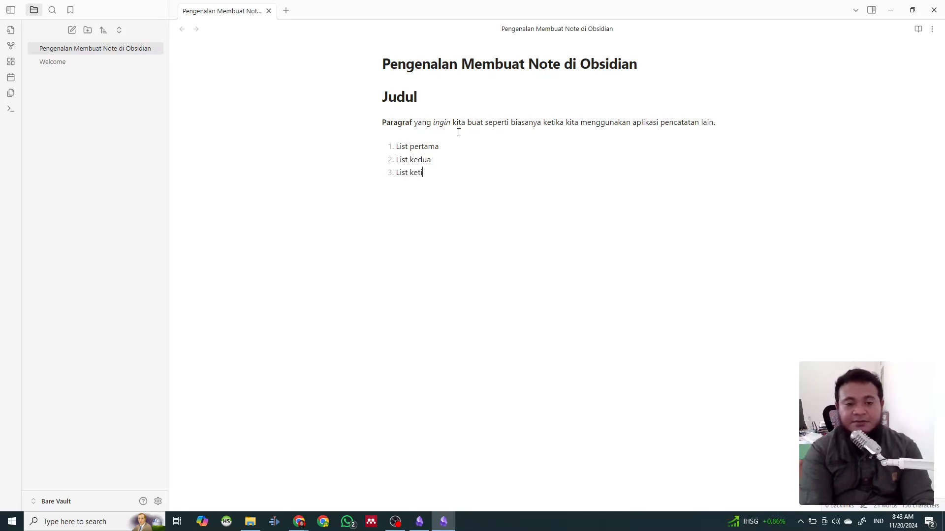
key("Return")
key("Return")
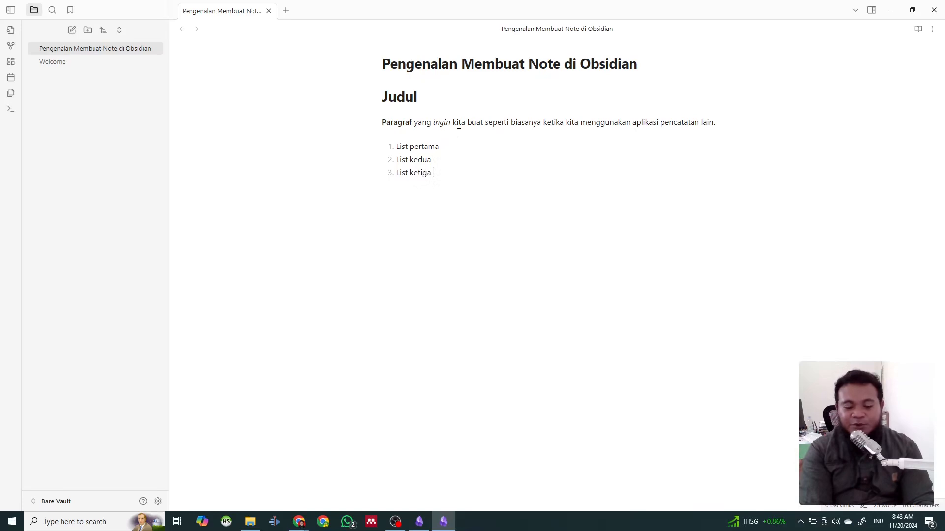
Step: Write a bulleted list below the numbered one with the items "List pertama", "List kedua" and "List ketiga"
type("- List pertama")
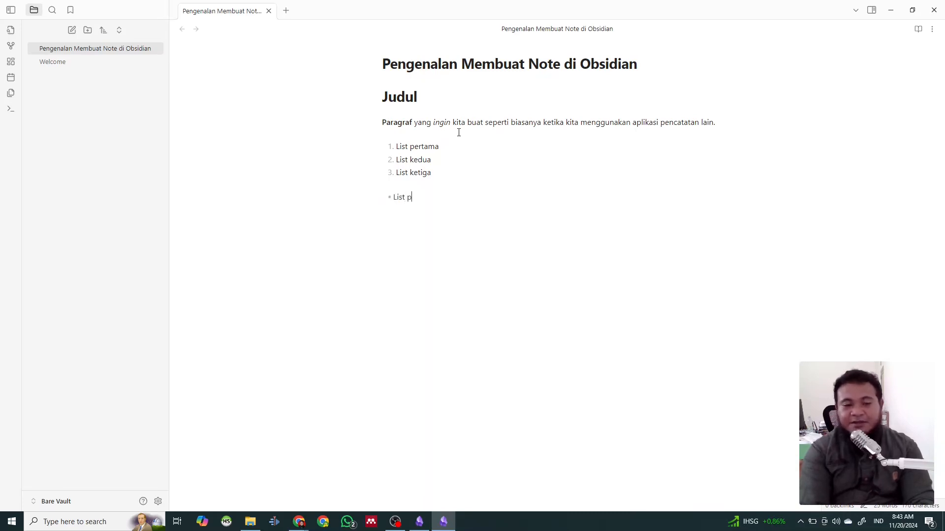
key("Return")
type("List ")
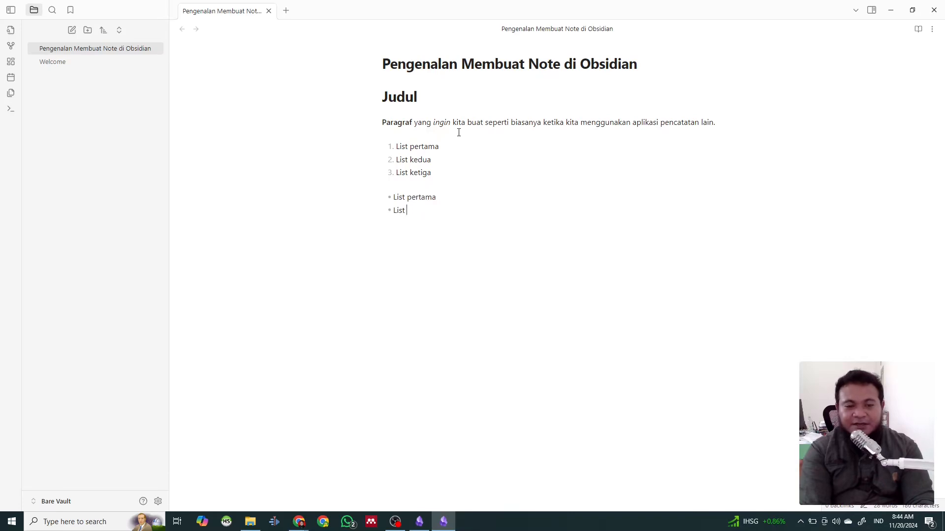
type("kedua")
key("Return")
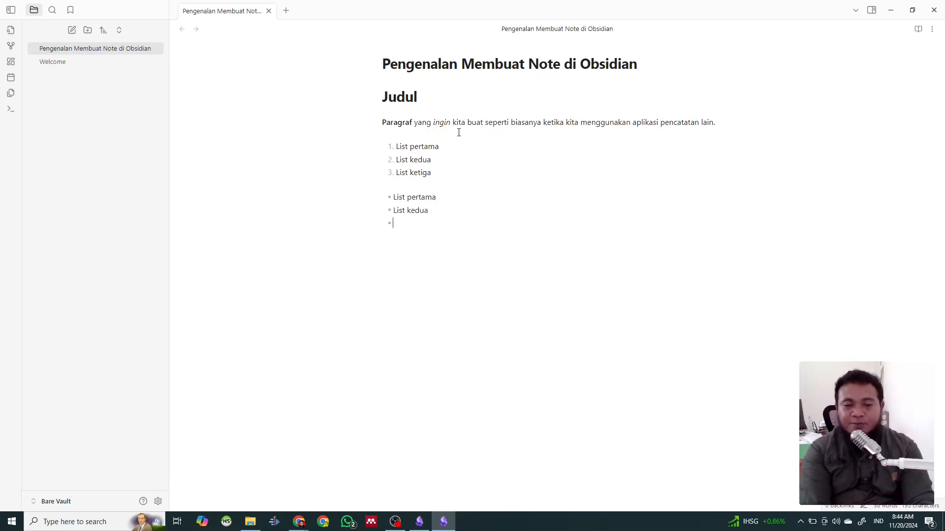
type("List ketiga")
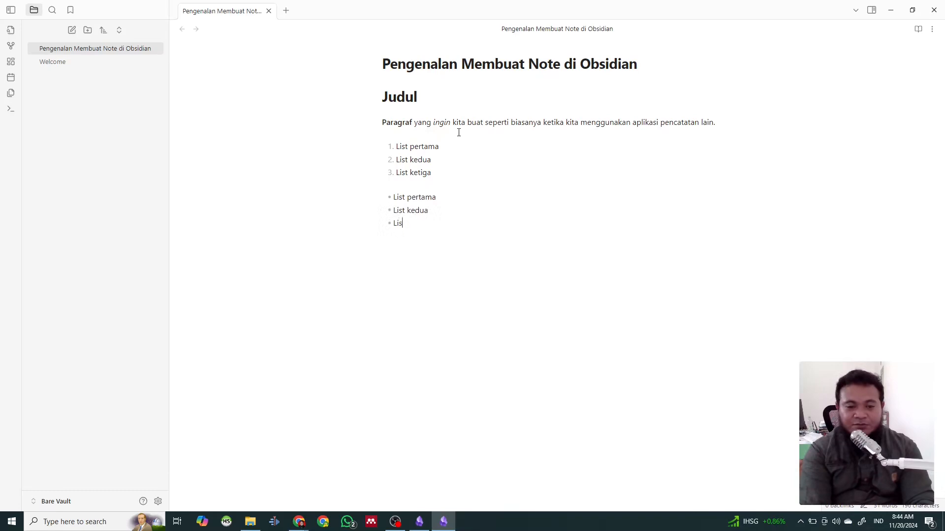
key("Return")
key("Return")
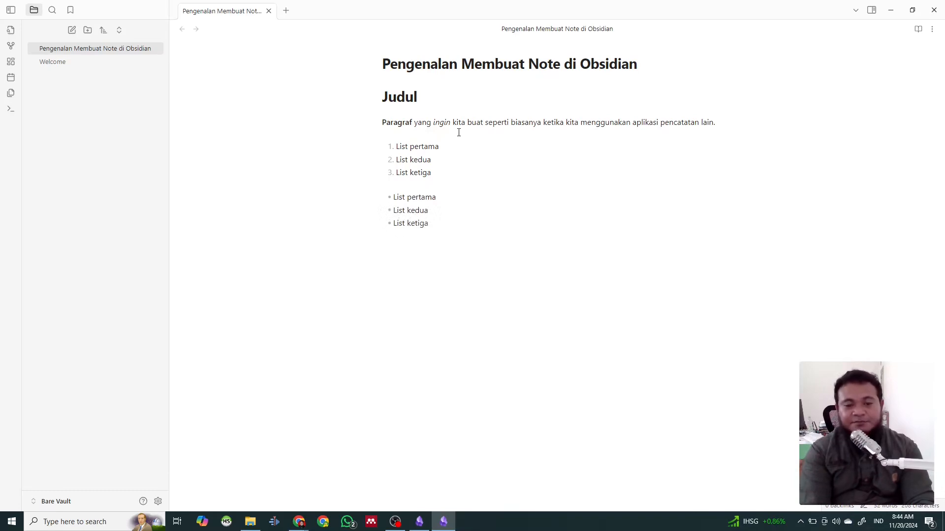
Step: Write a checkbox task list below the bullets with the items "List pertama", "List kedua" and "List ketiga"
key("Return")
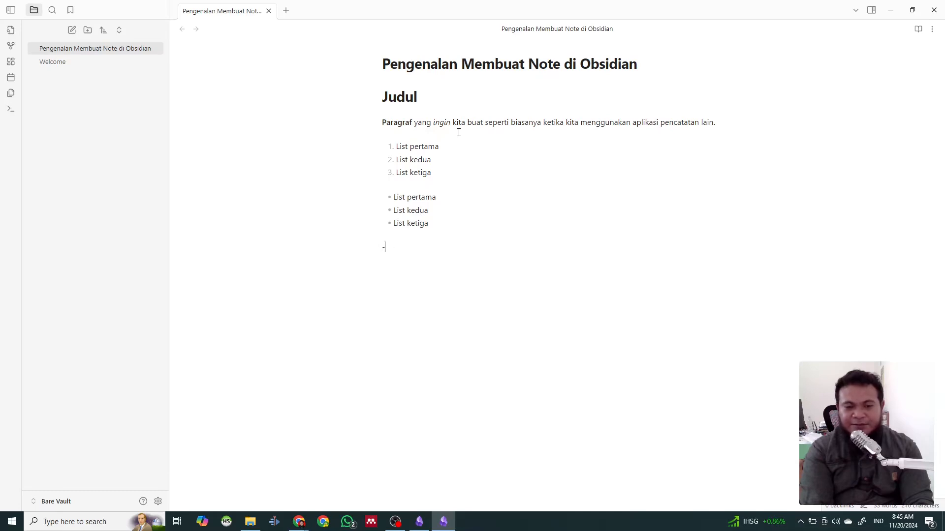
type("[ ]")
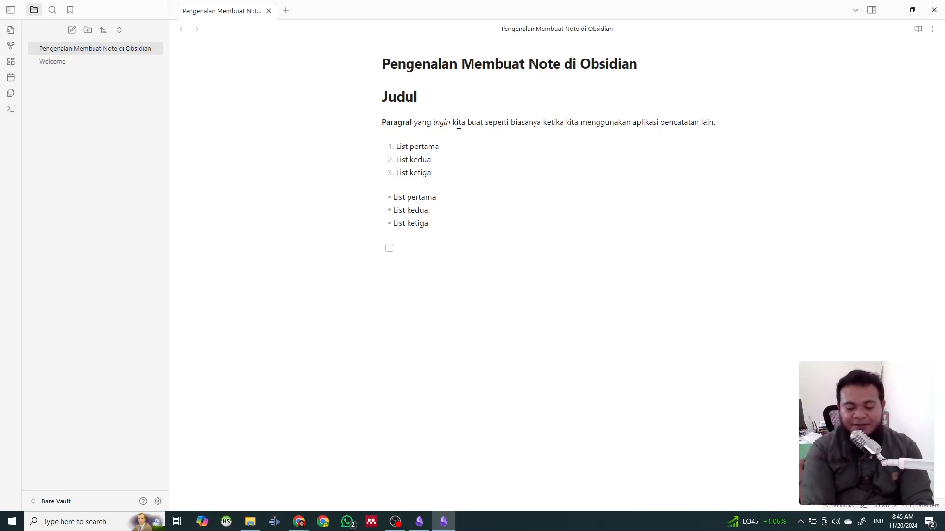
type(" List pertama")
key("Return")
type("Lis")
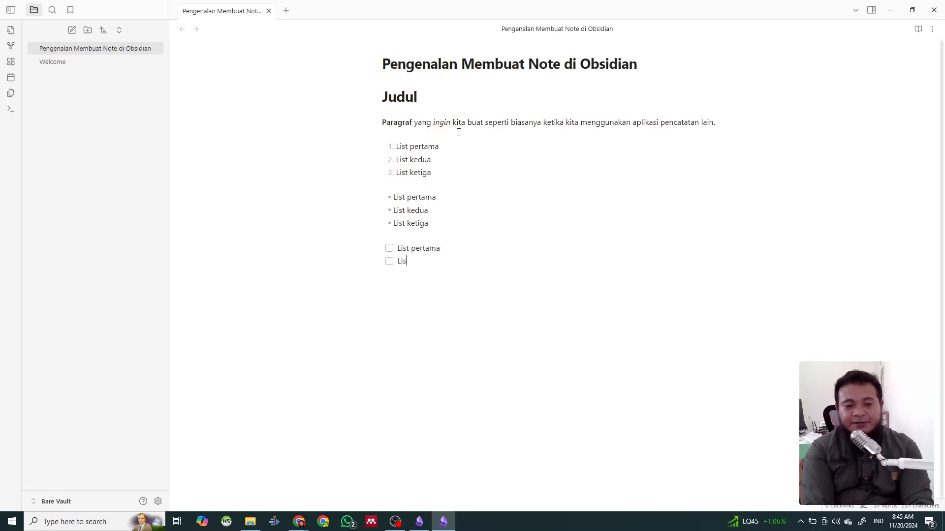
type("t kedua")
key("Return")
type("Li")
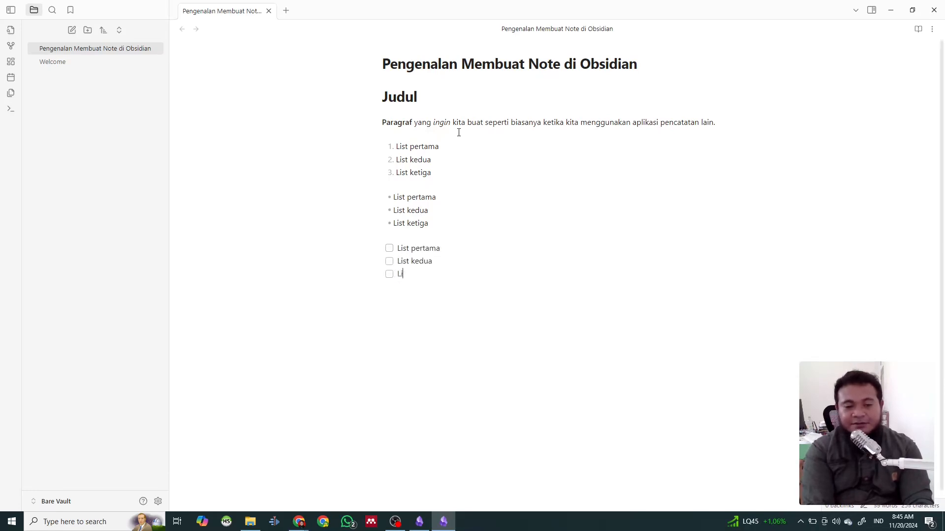
type("st ketiga")
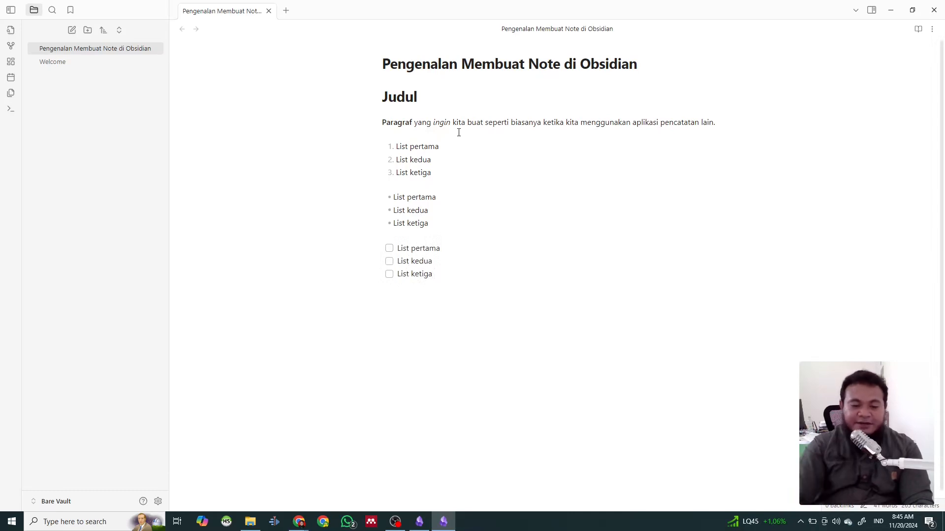
Step: Try out the checklist by marking all three tasks as done and clearing them again
left_click(389, 249)
left_click(389, 261)
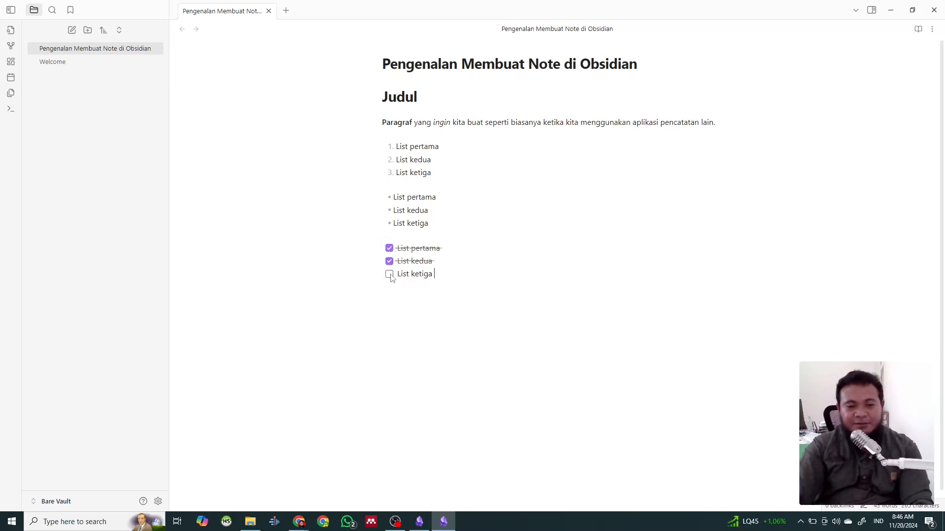
left_click(389, 274)
left_click(389, 262)
left_click(389, 248)
left_click(389, 274)
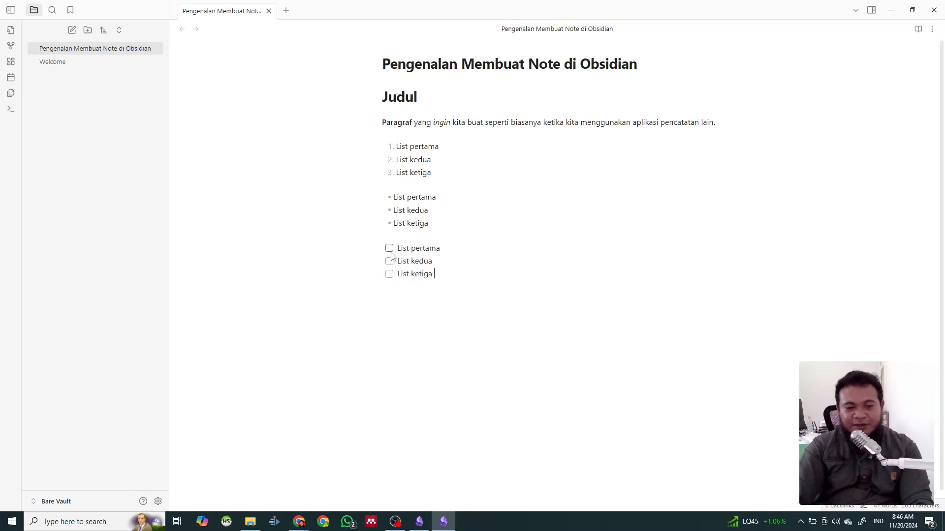
left_click(389, 248)
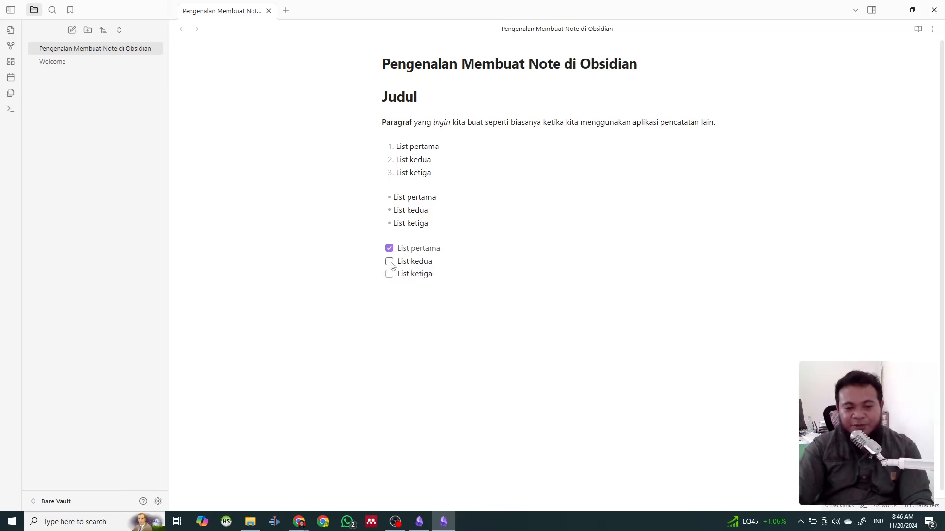
left_click(389, 261)
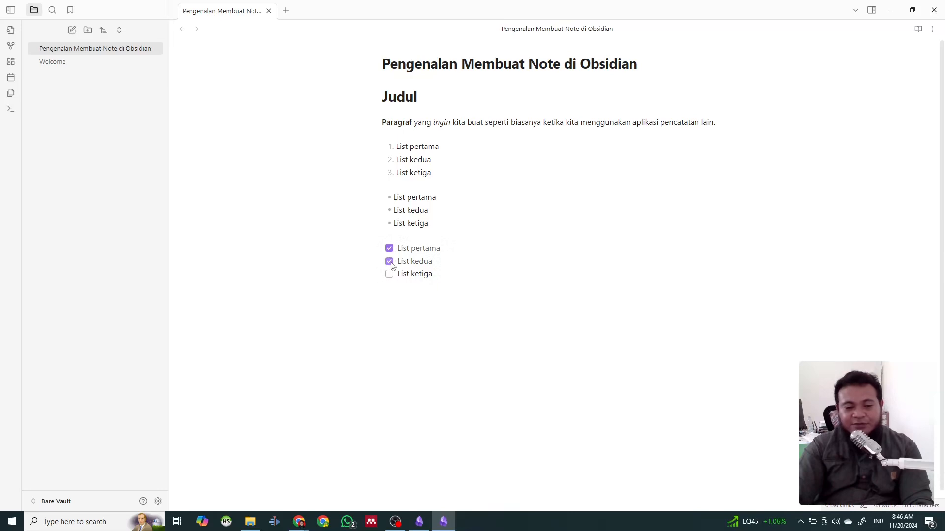
left_click(389, 274)
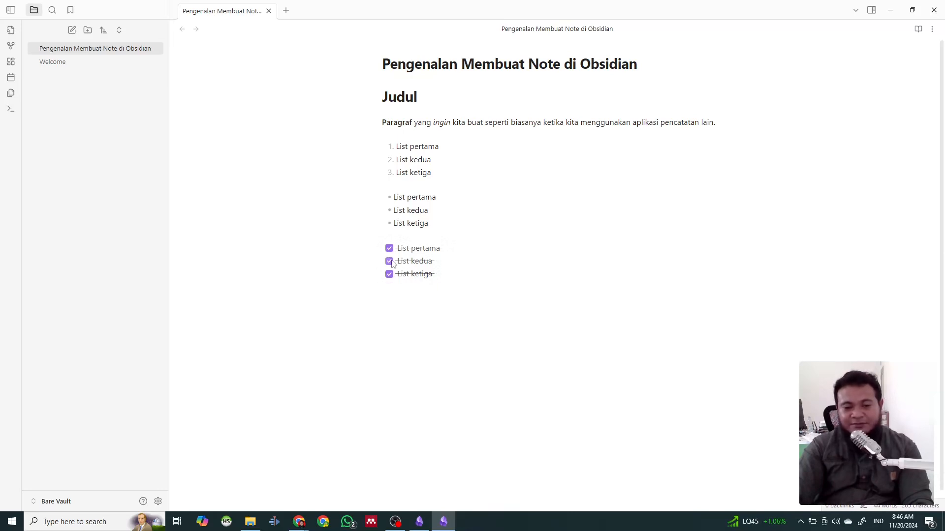
left_click(389, 262)
left_click(389, 249)
left_click(390, 274)
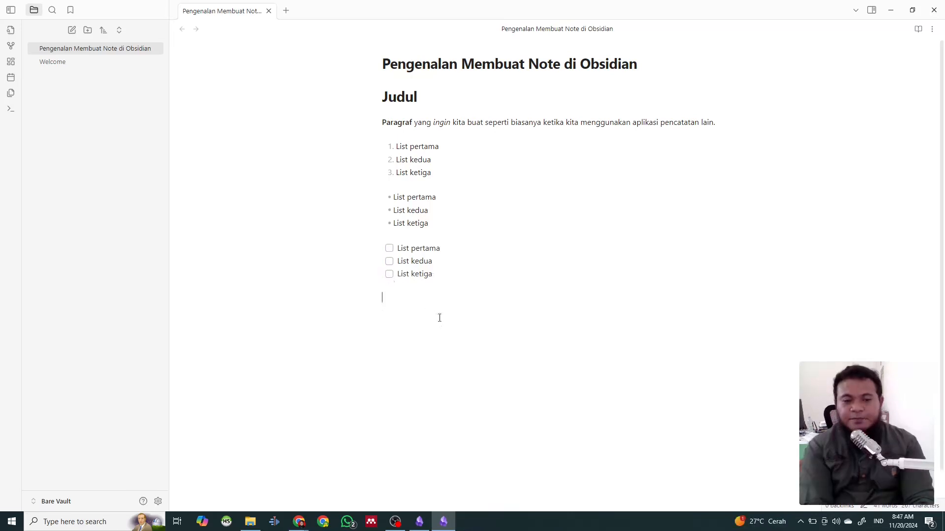
Step: Add a blockquote below the checklist containing a copy of the paragraph under the Judul heading, and end the quote
left_click(439, 318)
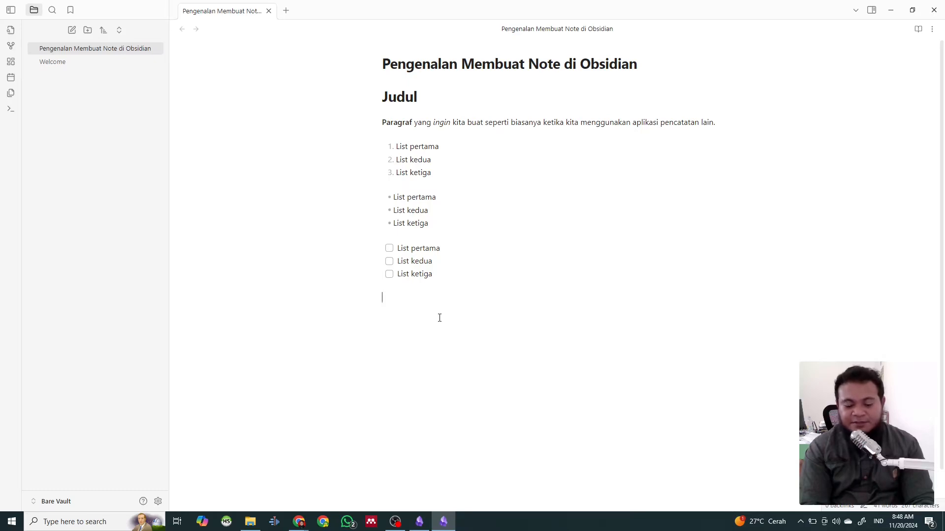
type(">")
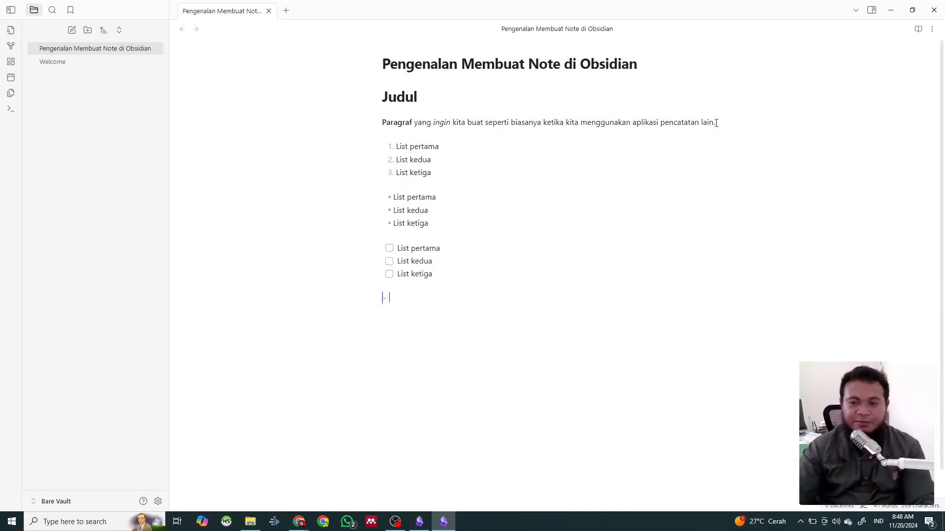
left_click_drag(716, 123, 402, 115)
key("ctrl+c")
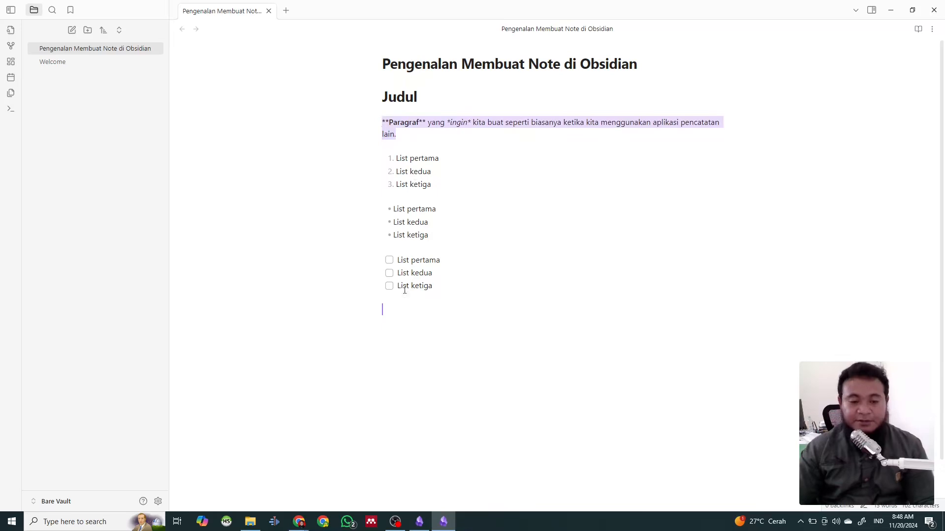
left_click(397, 311)
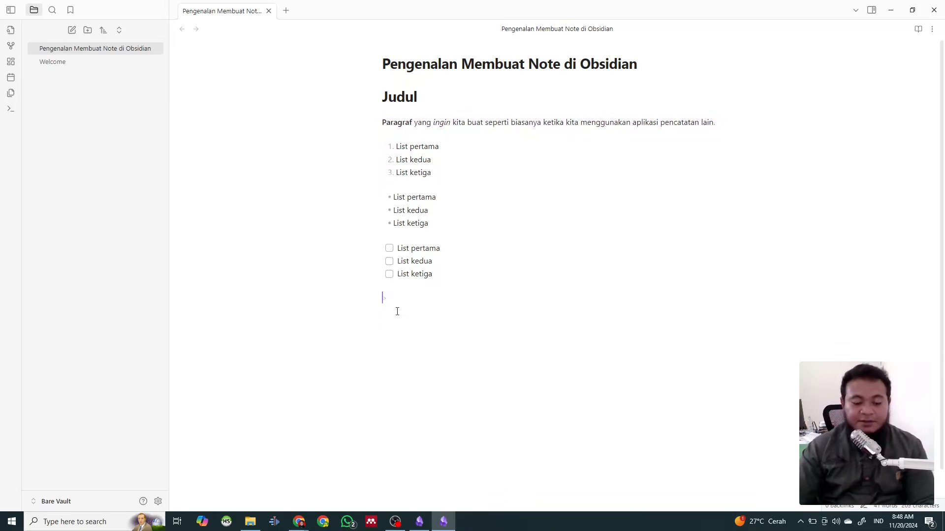
key("ctrl+v")
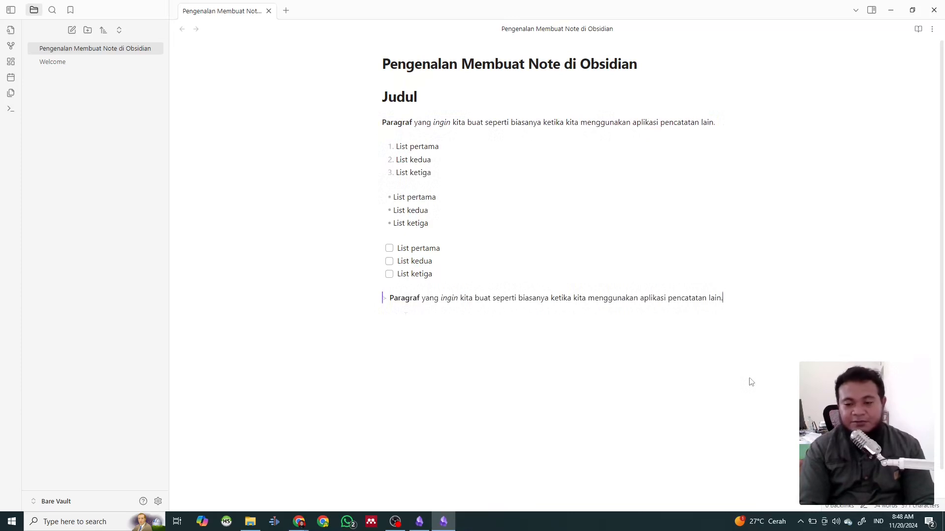
key("Return")
key("Return")
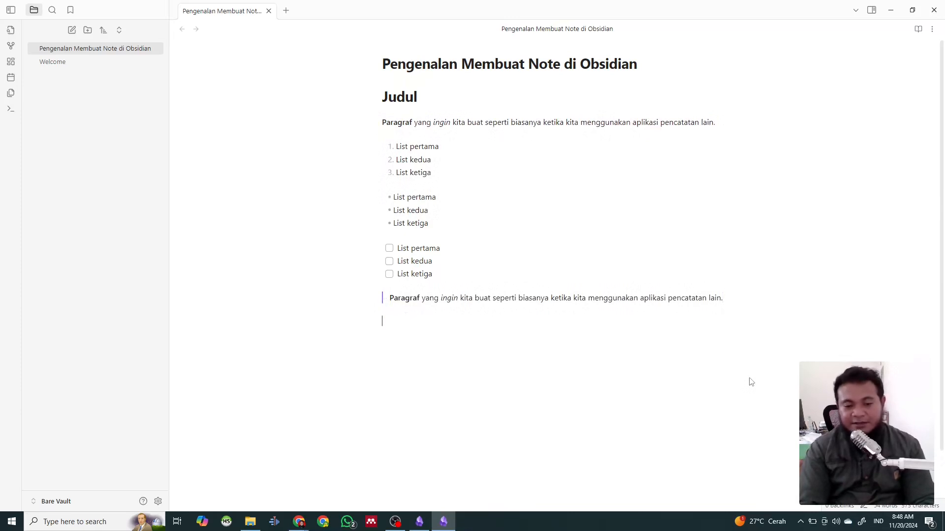
Step: Enclose the blockquote's text in double quotation marks
left_click(391, 301)
left_click(752, 301)
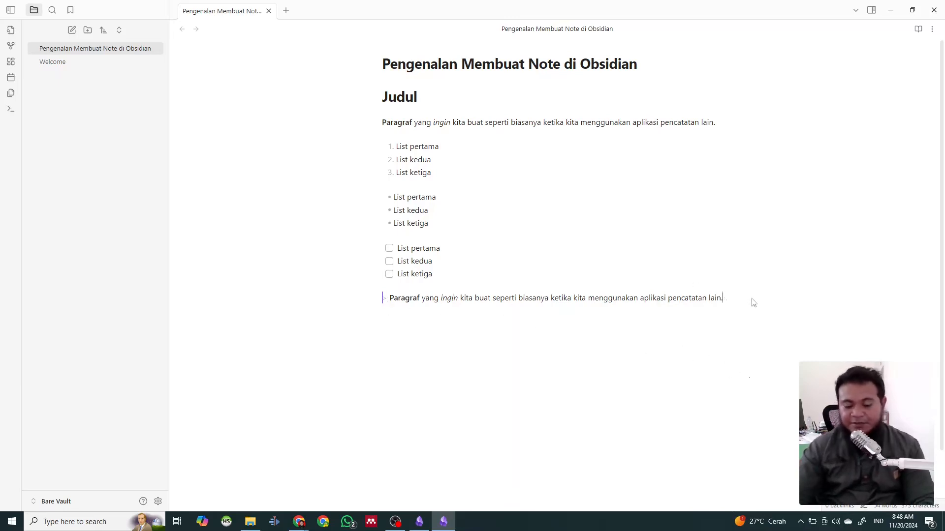
type("\"")
key("ctrl+Left")
key("ctrl+Left")
key("ctrl+Left")
key("ctrl+Left")
key("ctrl+Left")
key("ctrl+Left")
key("ctrl+Left")
key("ctrl+Left")
key("ctrl+Left")
key("ctrl+Left")
key("ctrl+Left")
key("ctrl+Left")
key("ctrl+Left")
key("ctrl+Left")
key("ctrl+Left")
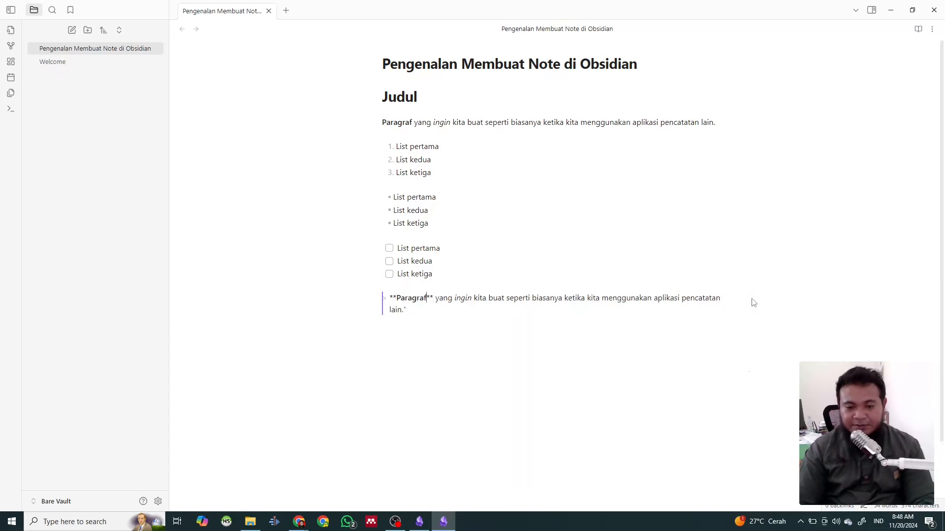
type("\"")
key("Down")
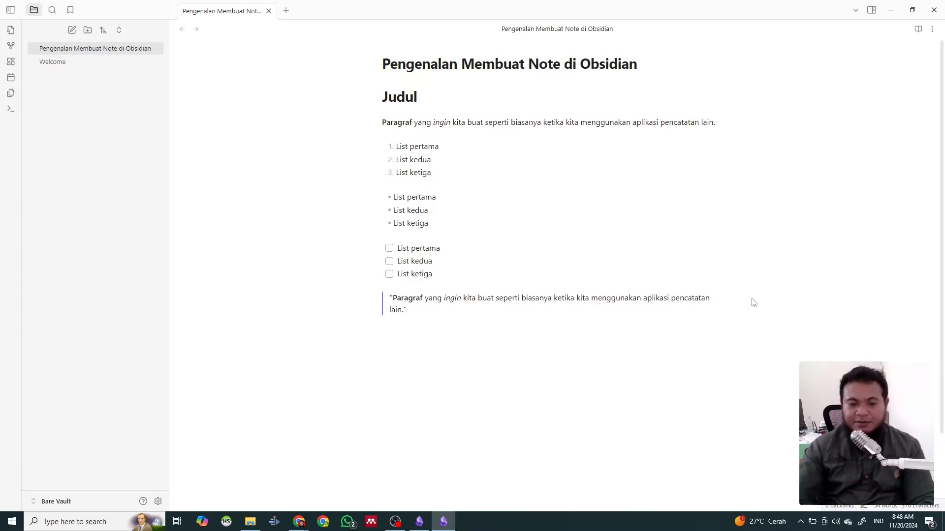
Step: Insert a table below the blockquote, leaving blank space between them
key("Return")
key("Return")
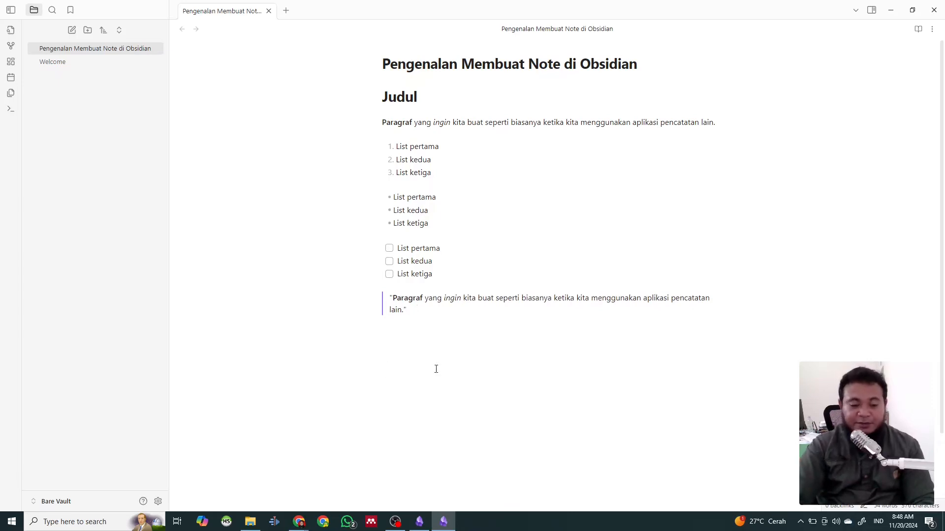
right_click(387, 334)
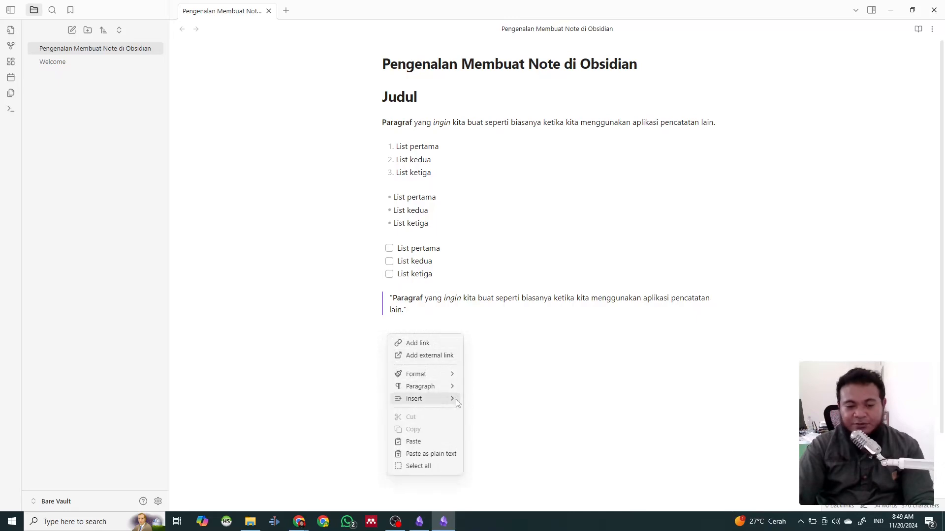
mouse_move(455, 400)
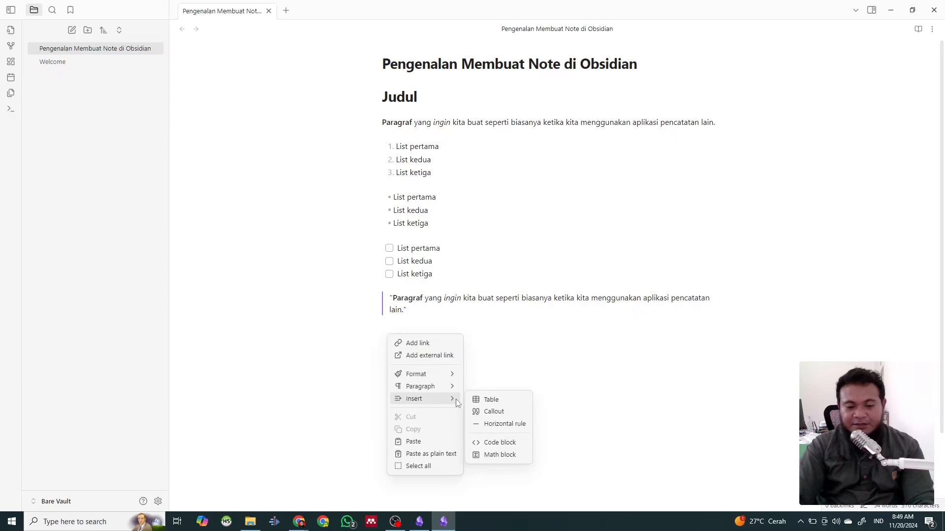
left_click(499, 405)
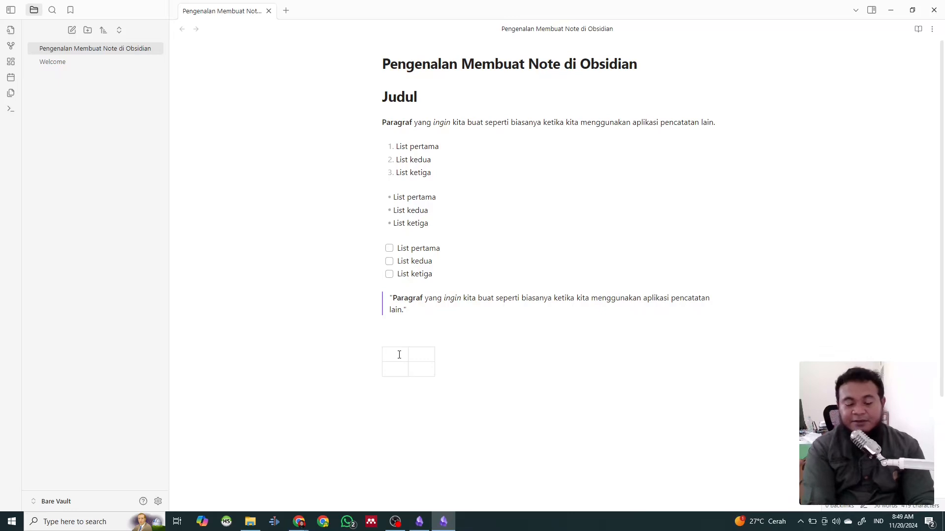
Step: Fill the table's first header cell with "Baris Pertama, Kolom Pertama"
type("Baris Pertama")
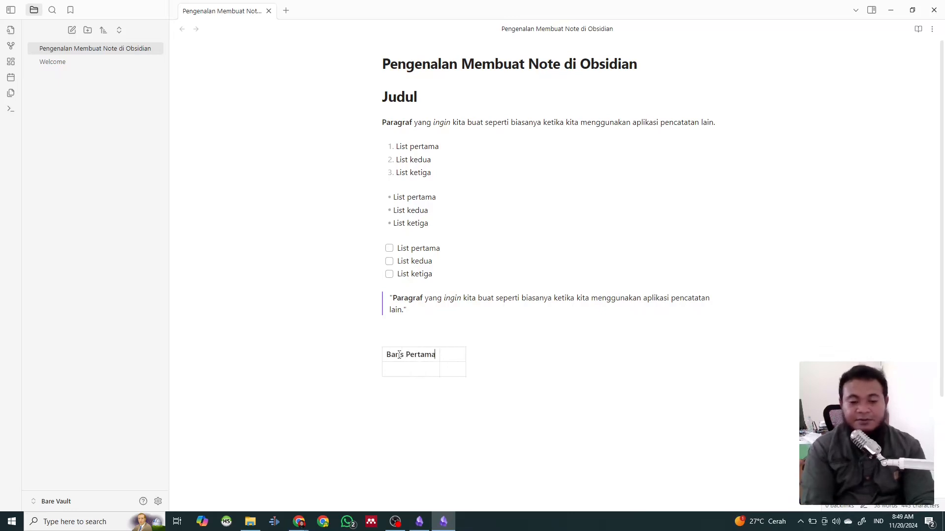
key("Tab")
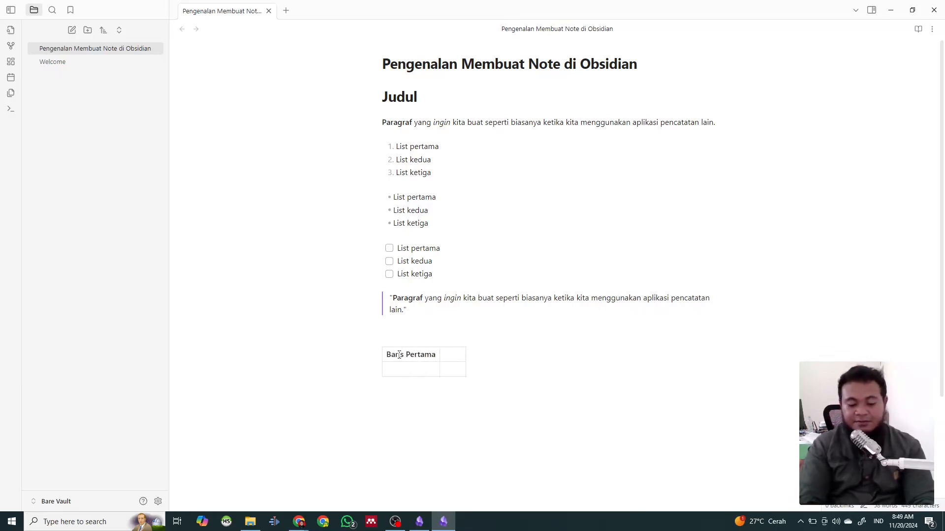
key("shift+Tab")
type(", Kolom Pertama")
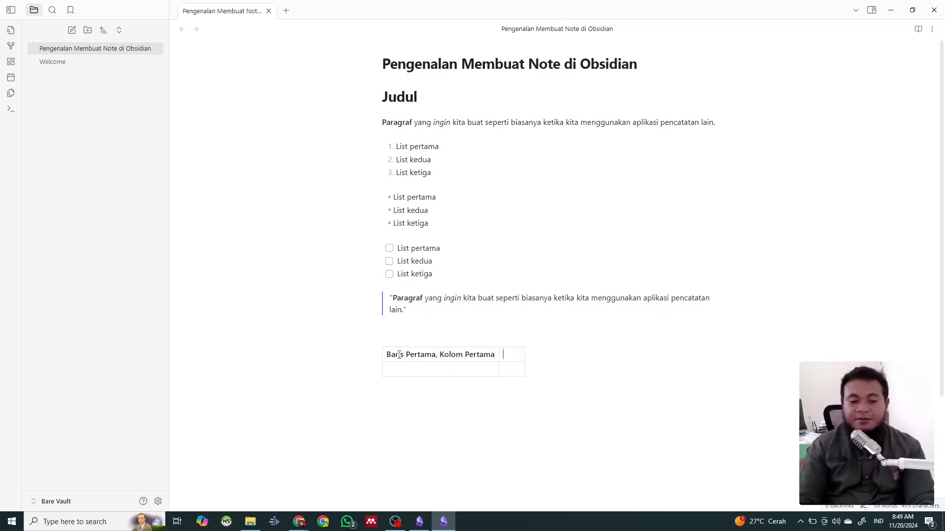
Step: Copy the first header's text into the second header cell and change it to "Baris Pertama, Kolom Kedua"
key("ctrl+shift+Left")
key("ctrl+shift+Left")
key("ctrl+shift+Left")
key("ctrl+shift+Left")
key("ctrl+c")
key("Tab")
key("ctrl+v")
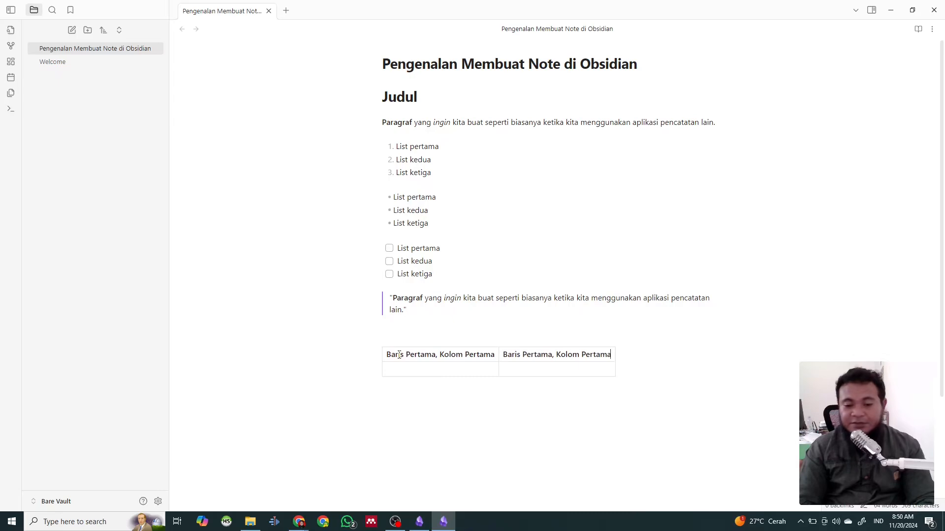
key("ctrl+shift+Left")
key("BackSpace")
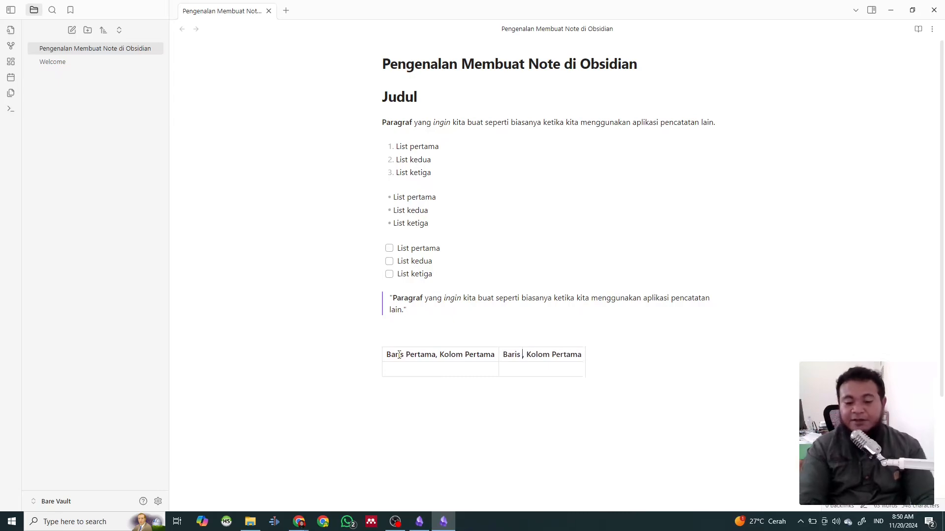
type("Pertama")
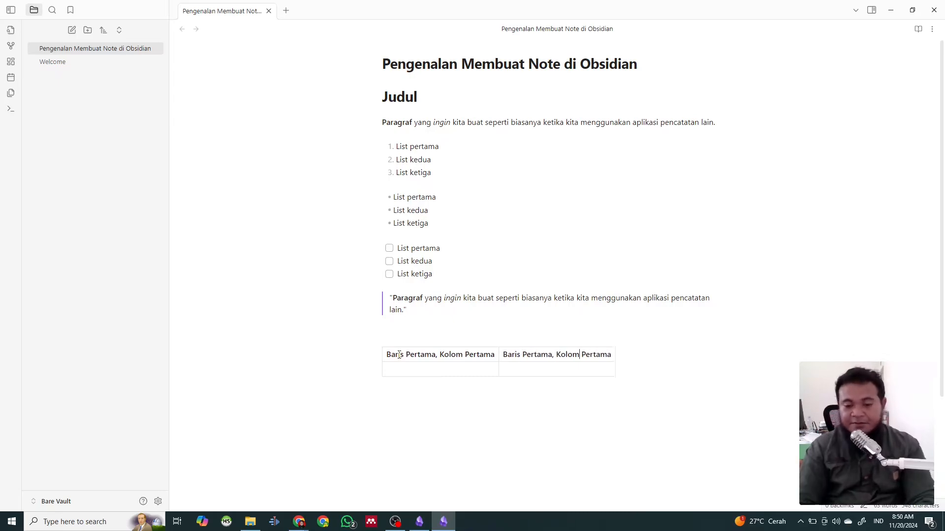
key("End")
key("ctrl+shift+Left")
key("BackSpace")
type("Kedua")
Step: Add a third column at the table's end and another empty row beneath the existing ones
left_click(412, 367)
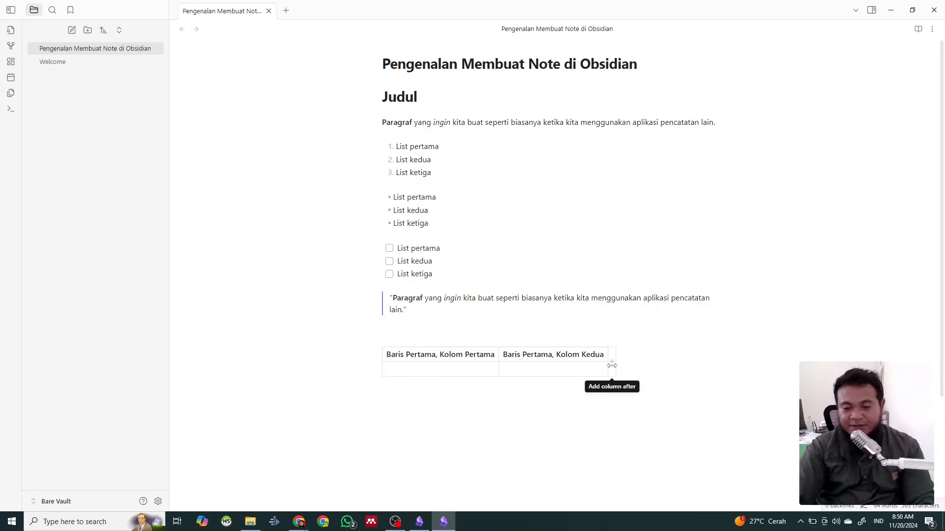
left_click(612, 365)
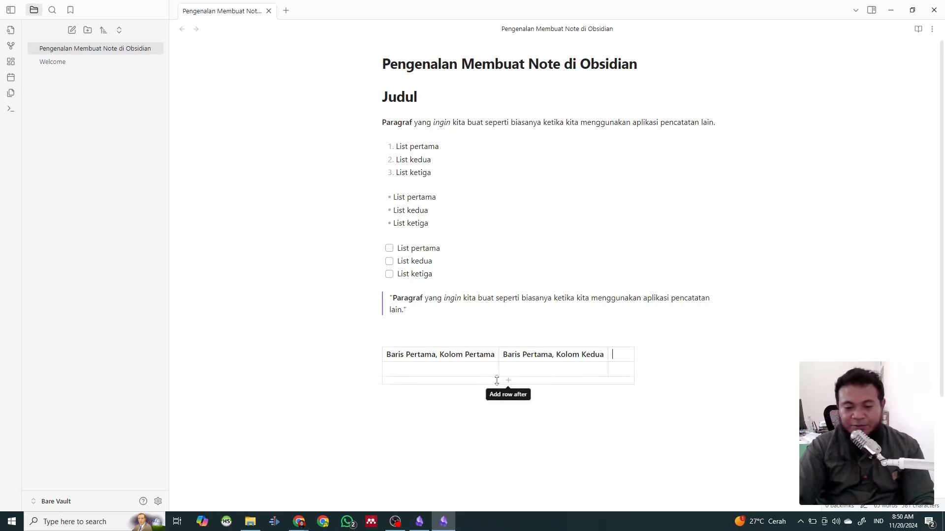
left_click(497, 381)
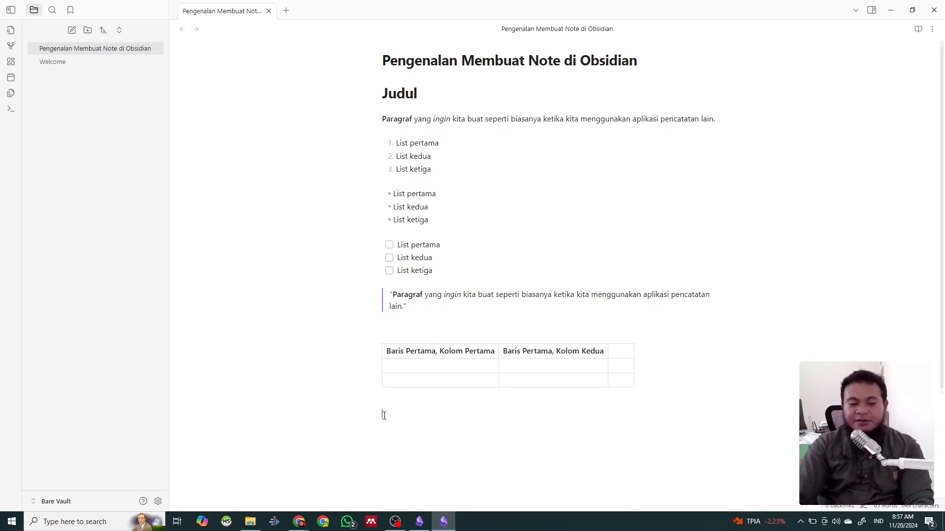
Step: Insert a callout below the table
scroll(394, 323, "down", 2)
right_click(387, 319)
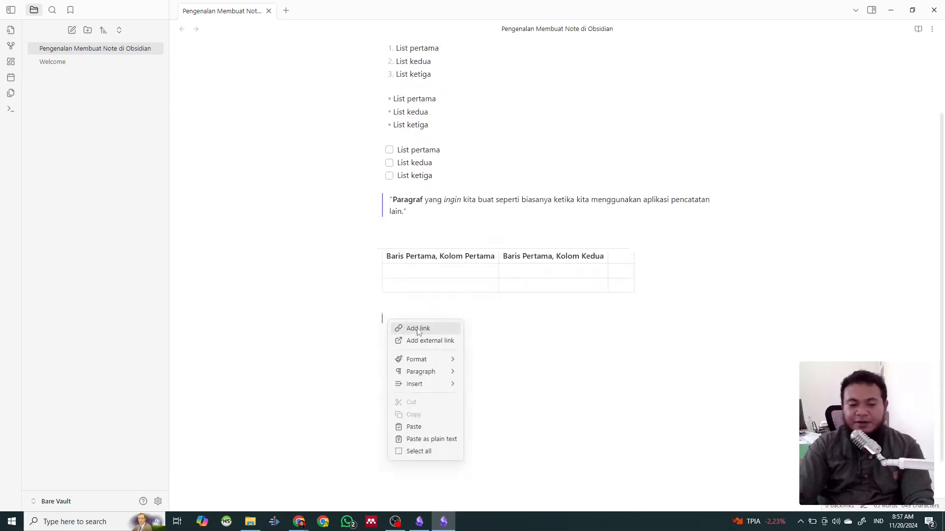
mouse_move(436, 364)
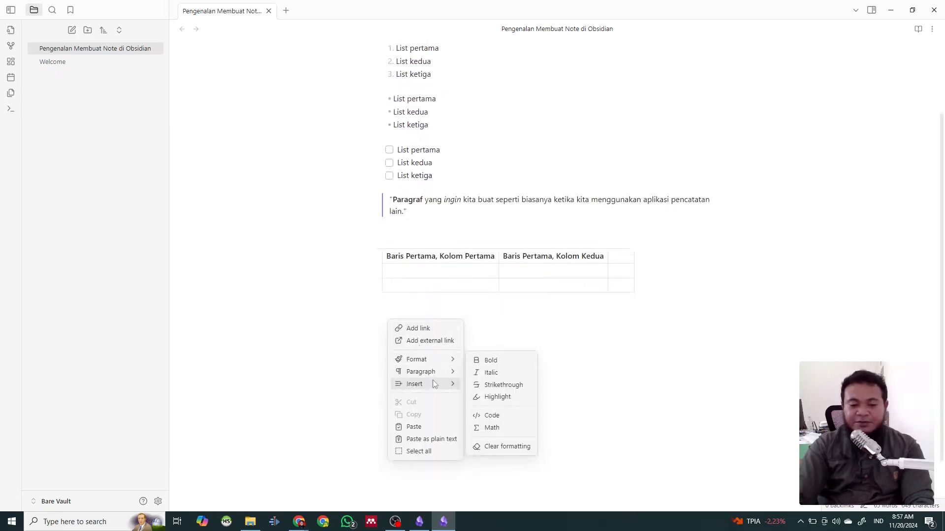
mouse_move(435, 386)
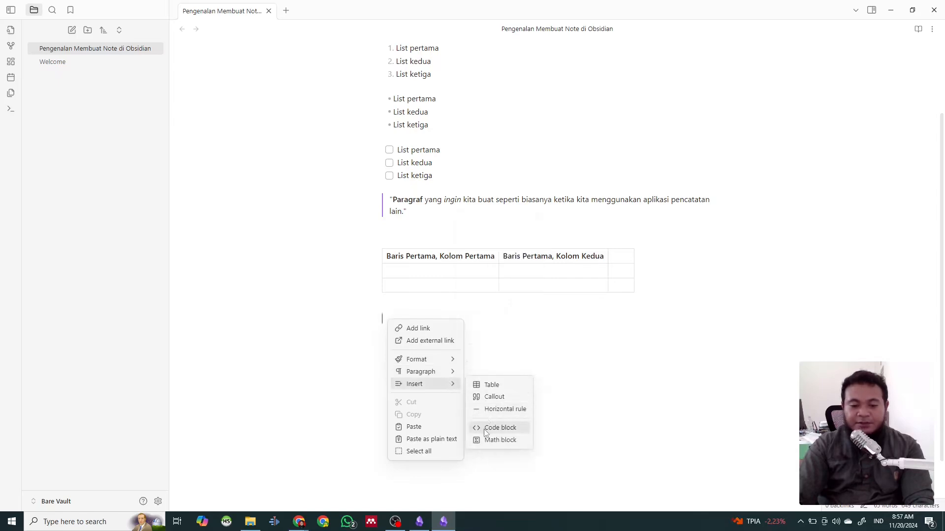
left_click(494, 397)
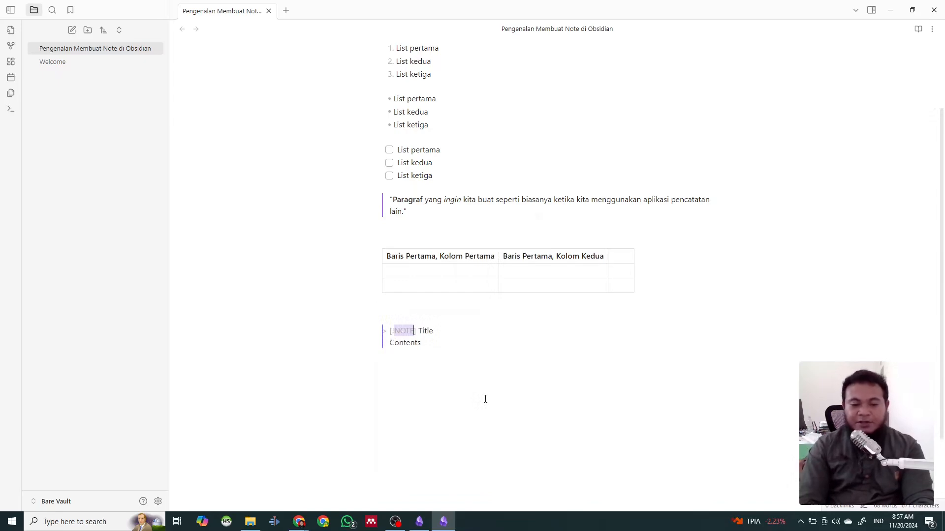
Step: Replace the callout's placeholder title with "Info Penting"
key("Right")
key("Right")
key("Right")
key("shift+End")
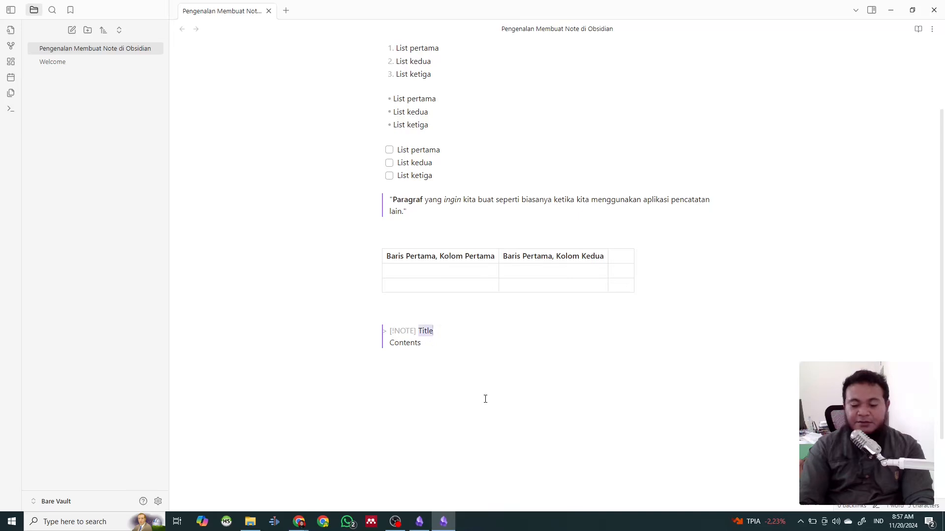
key("BackSpace")
type("Info Penting")
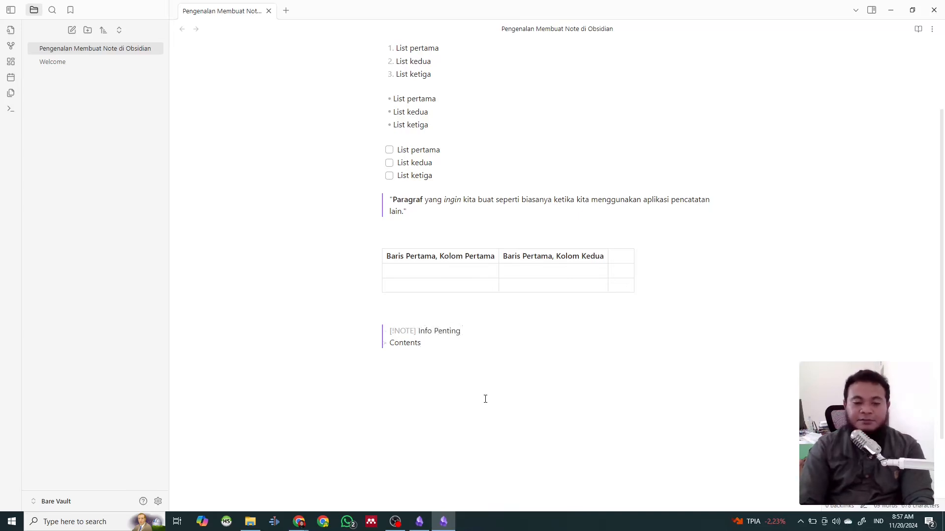
Step: Replace the callout's placeholder contents with "Baris Pertama, Kolom Pertama dan seterusnya." and end the callout
key("Down")
key("shift+Home")
key("ctrl+v")
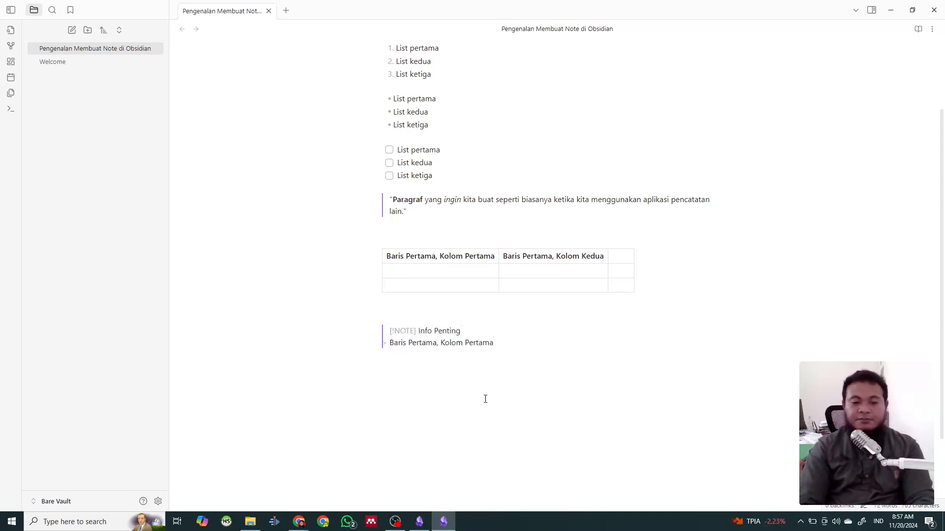
type("dan sete")
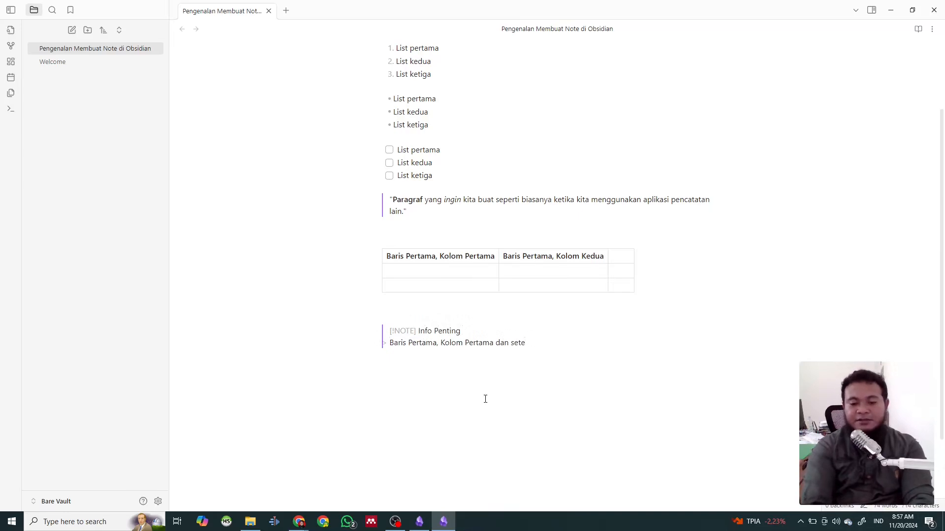
type("rusnyat")
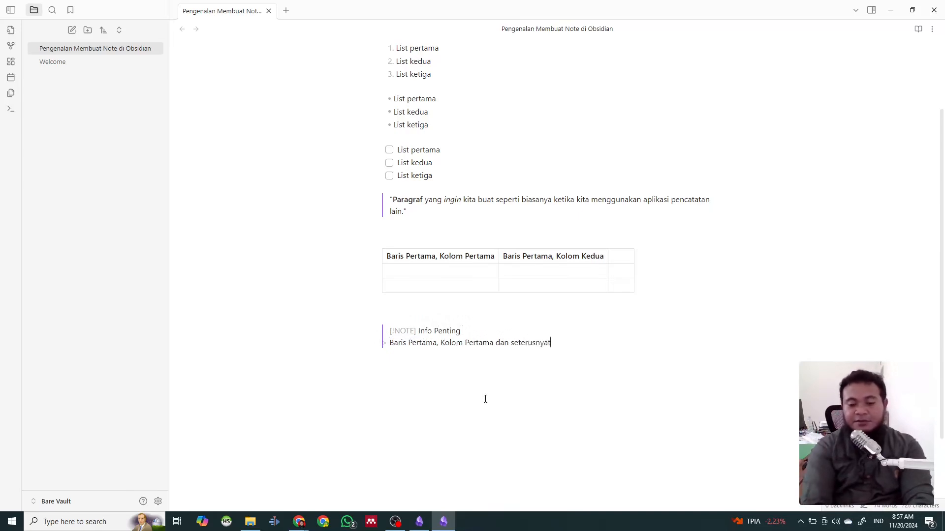
key("BackSpace")
type(".")
key("Return")
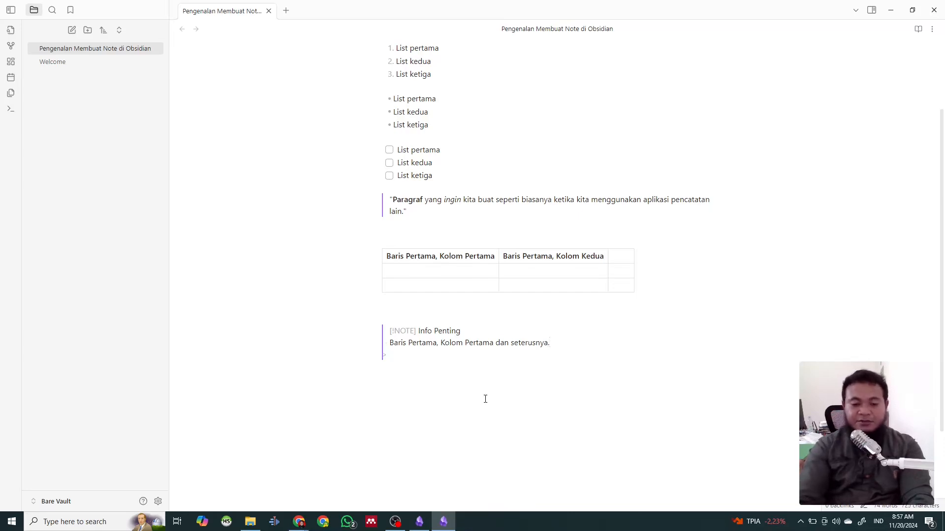
key("Return")
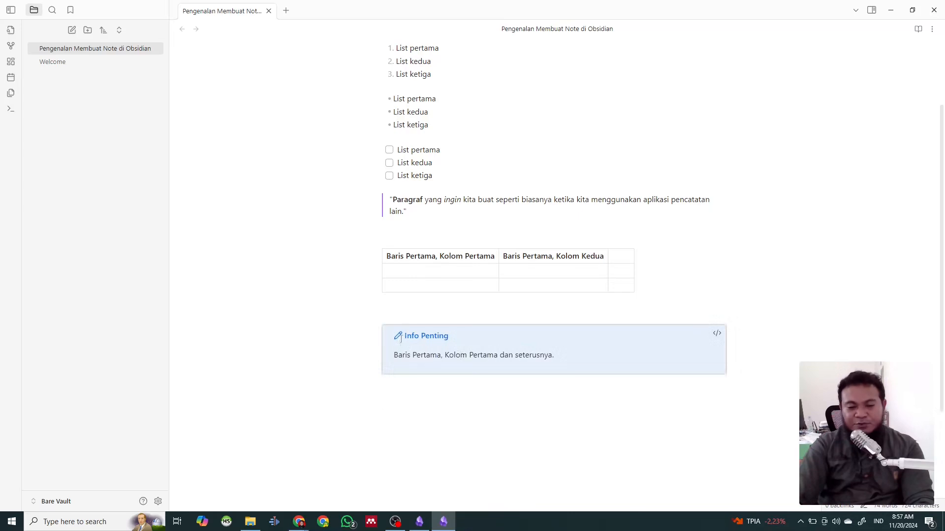
Step: Change the type of the "Info Penting" callout to INFO
left_click(717, 333)
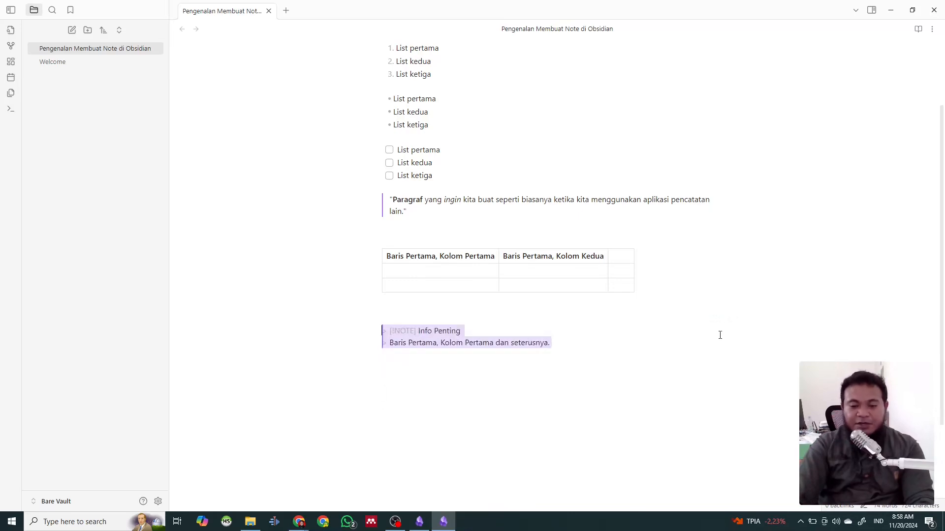
double_click(405, 331)
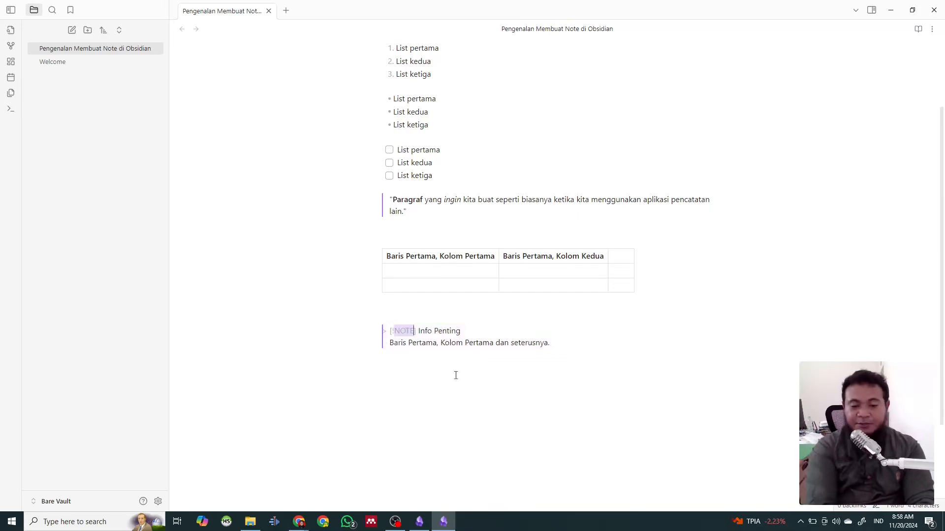
type("INFO")
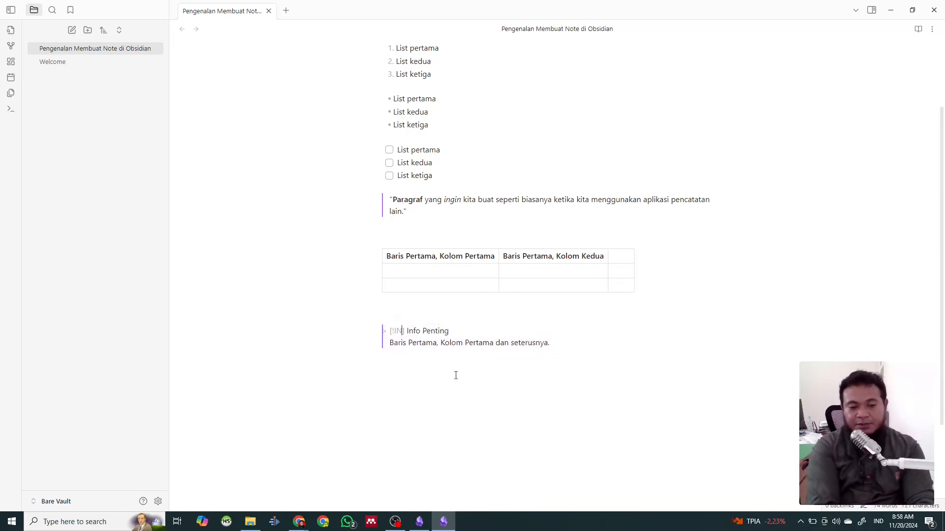
left_click(455, 375)
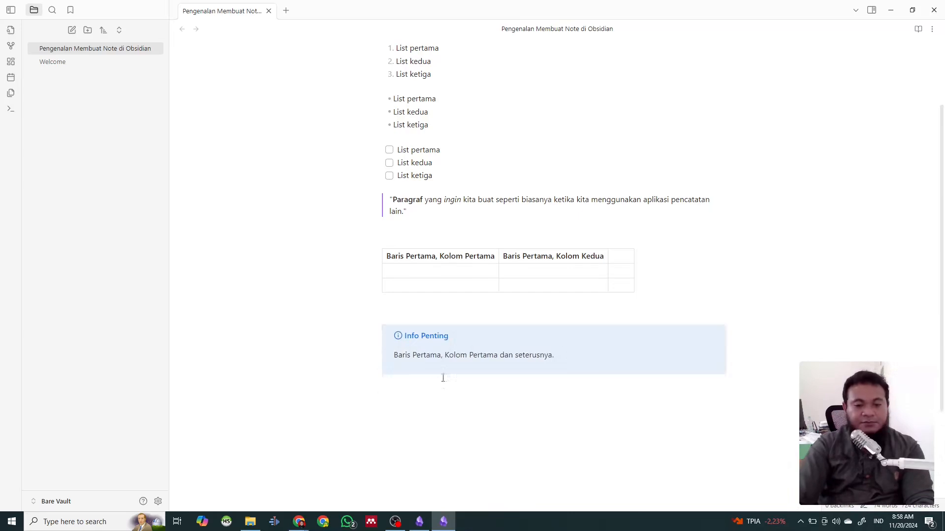
Step: Switch to the My Vault window and examine the callout types in its call outs note, including the source of the warning example
left_click(447, 335)
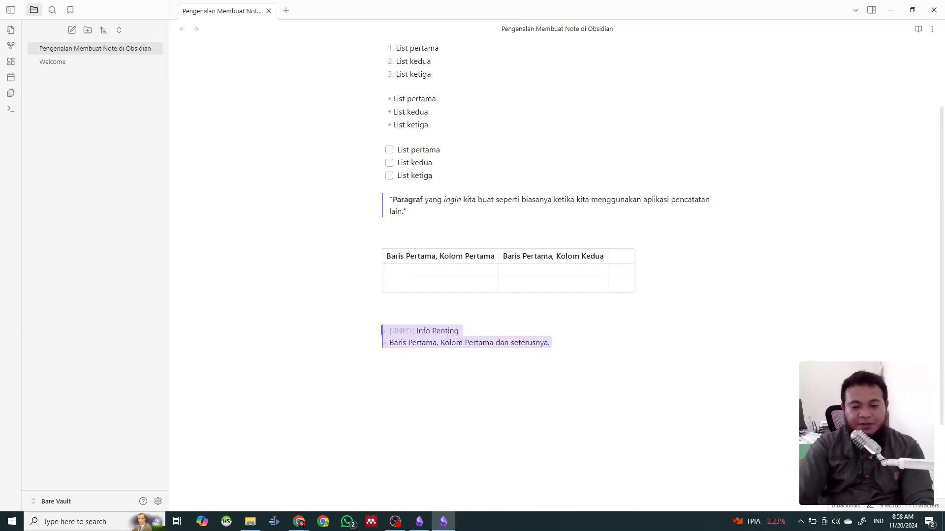
double_click(405, 331)
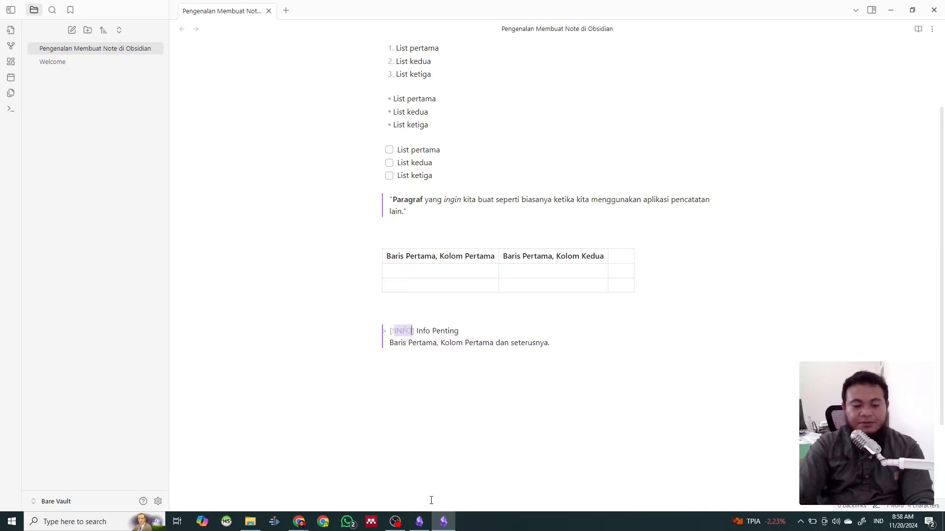
left_click(420, 522)
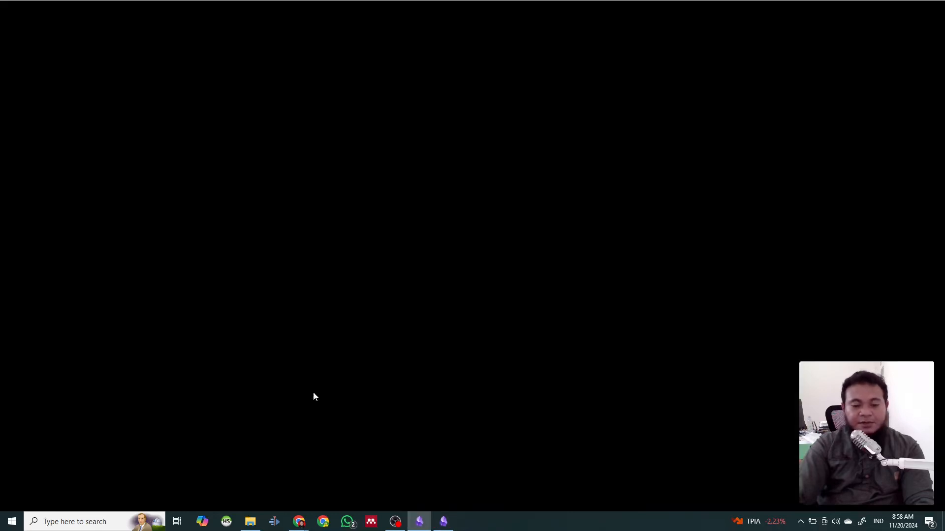
scroll(324, 305, "down", 3)
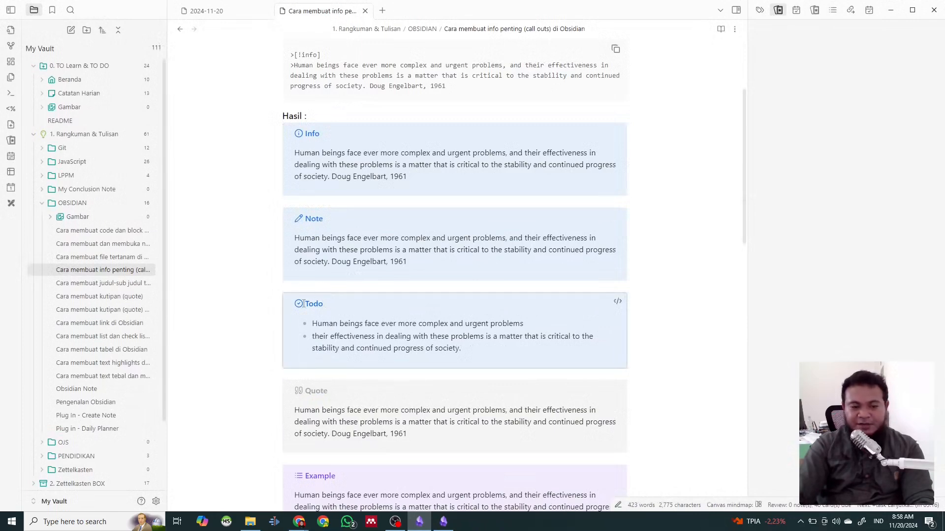
scroll(305, 304, "down", 1)
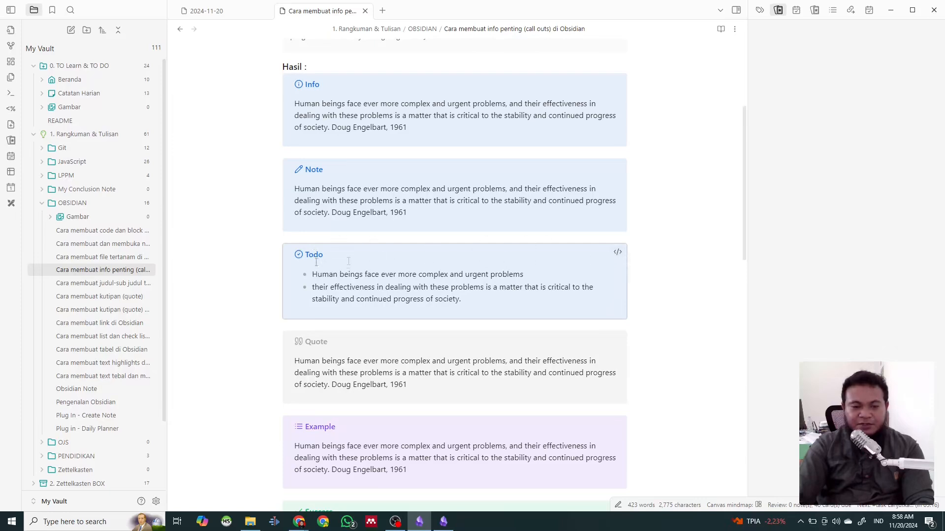
scroll(324, 253, "down", 2)
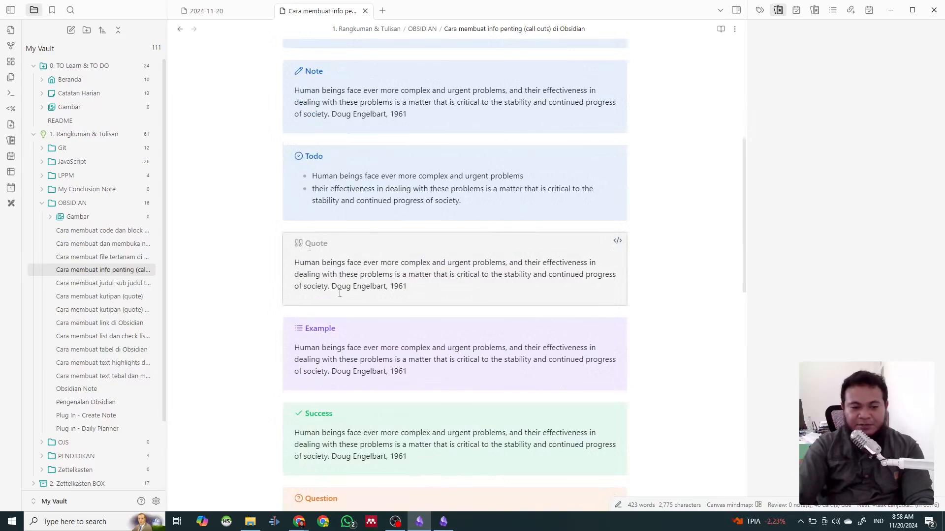
scroll(340, 294, "down", 6)
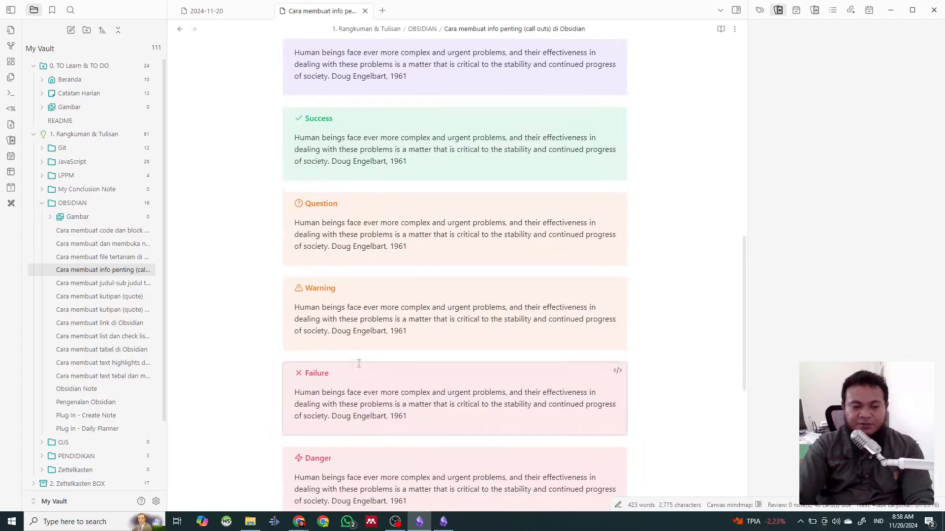
scroll(359, 363, "down", 4)
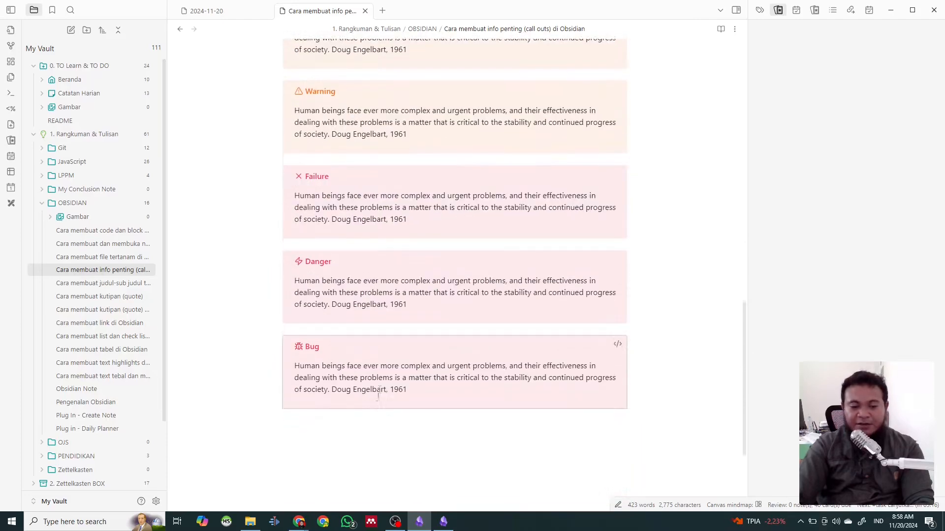
scroll(378, 396, "up", 5)
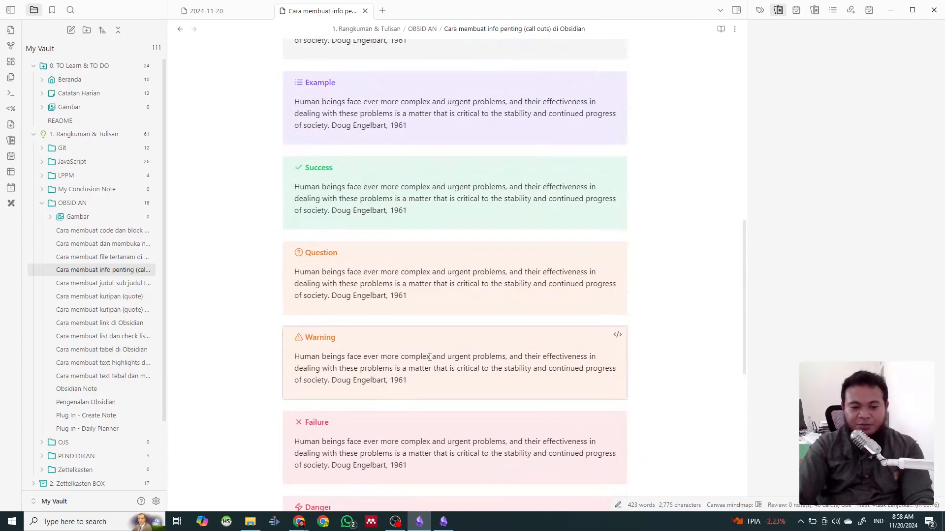
left_click(618, 335)
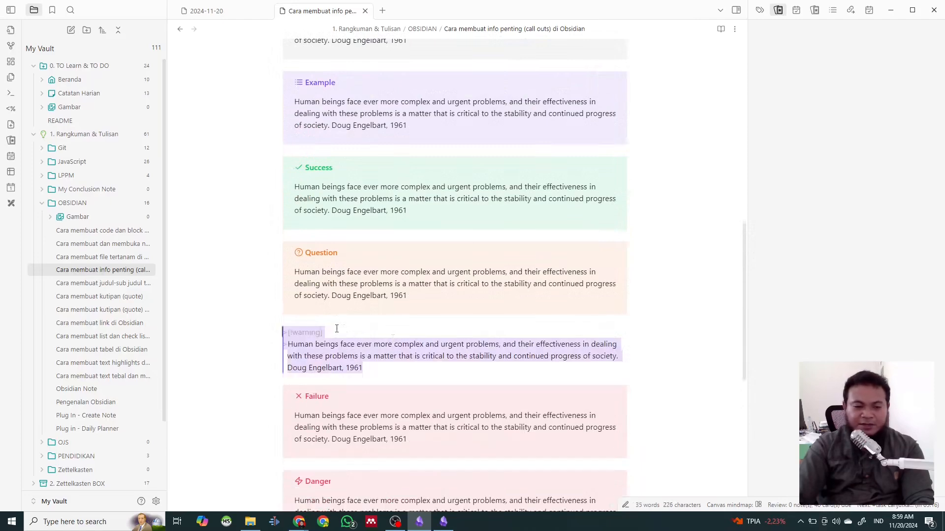
double_click(306, 332)
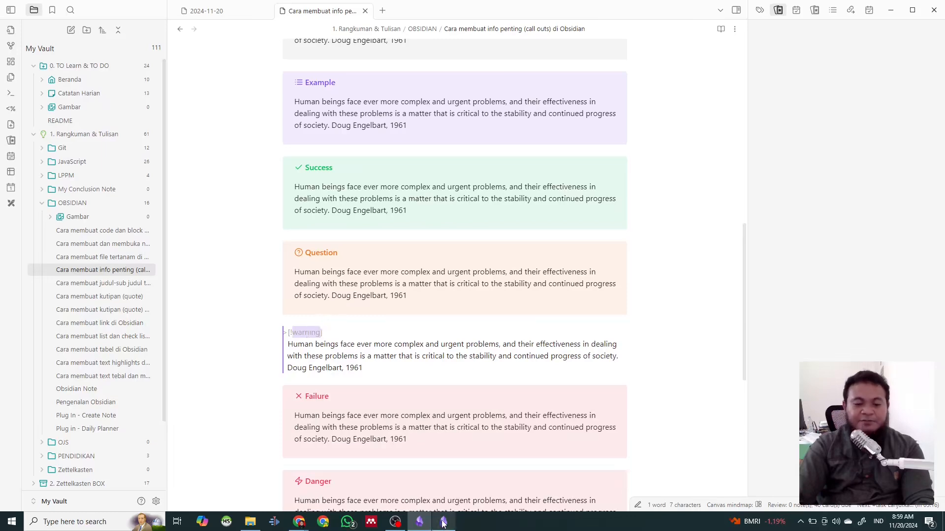
Step: Return to the Bare Vault window and set the "Info Penting" callout's type to quote
key("alt+Tab")
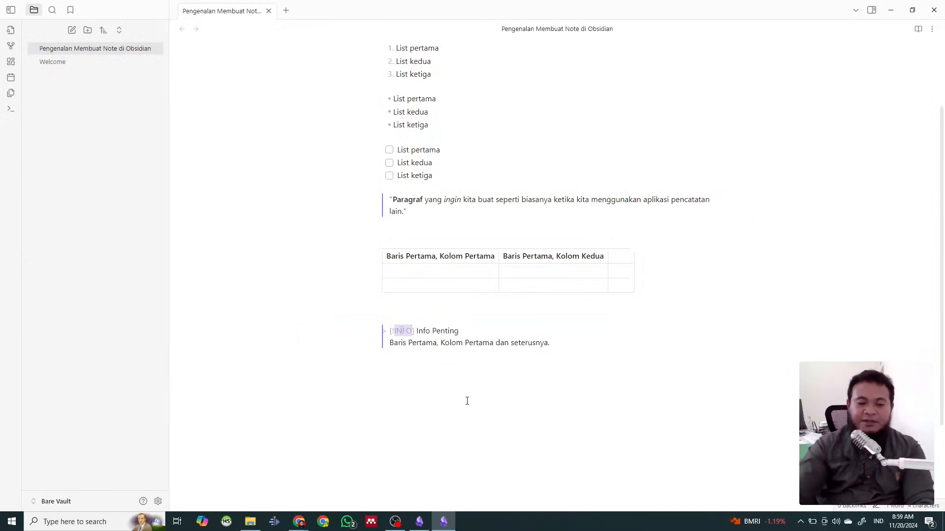
type("quote")
left_click(467, 401)
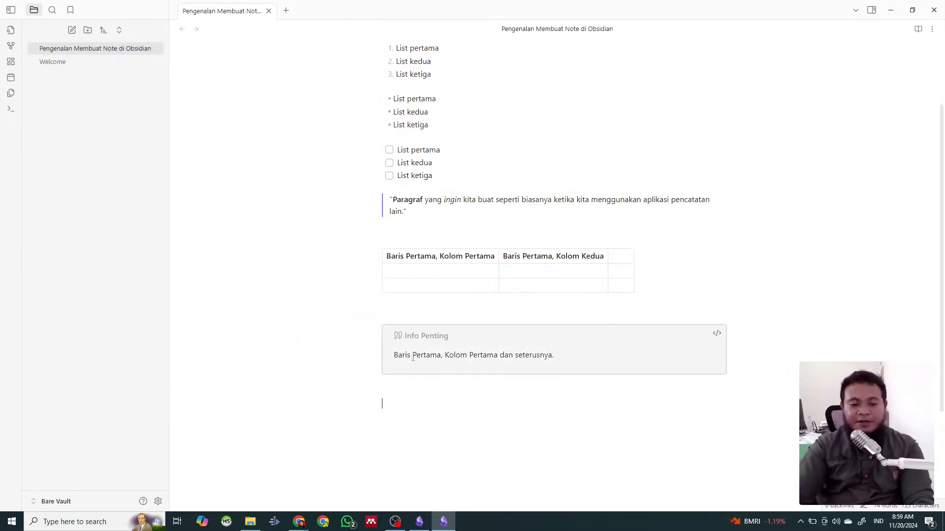
Step: Set the "Info Penting" callout's type to question and remove an empty line between the table and the callout
left_click(450, 336)
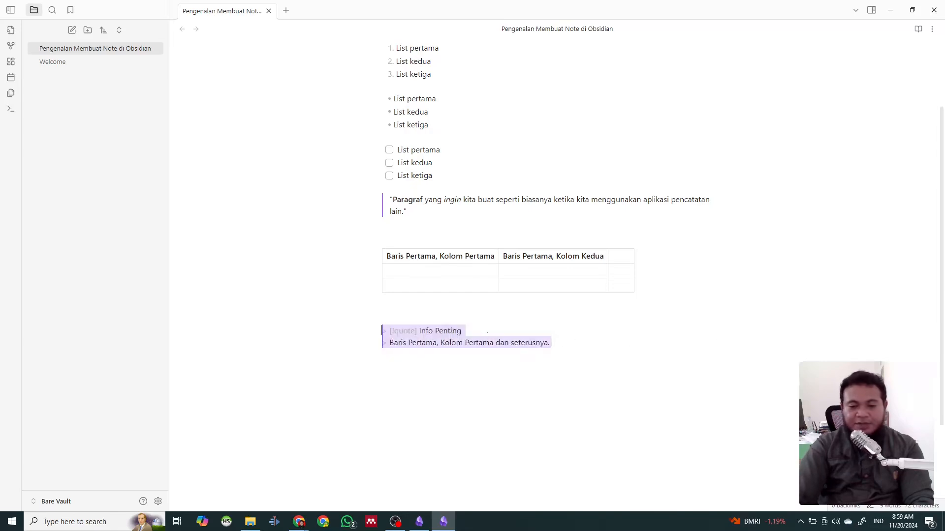
double_click(413, 335)
type("question")
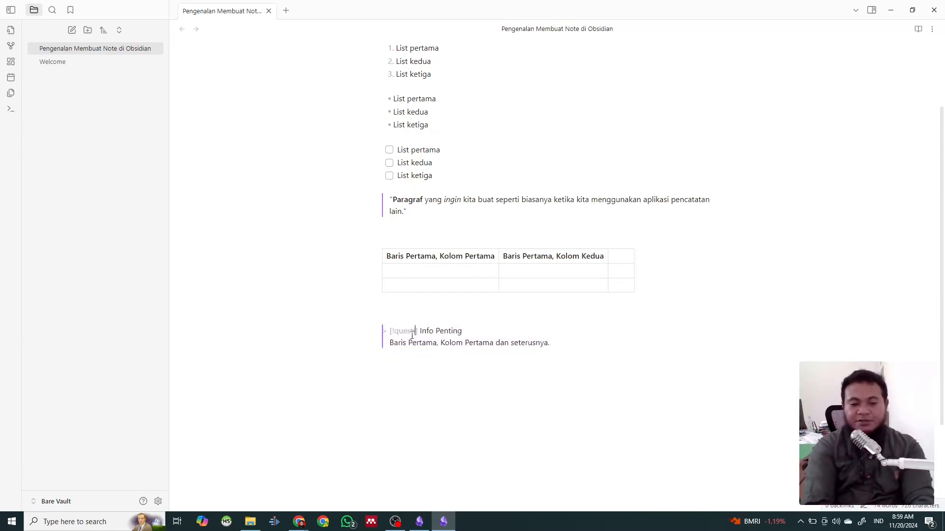
left_click(409, 418)
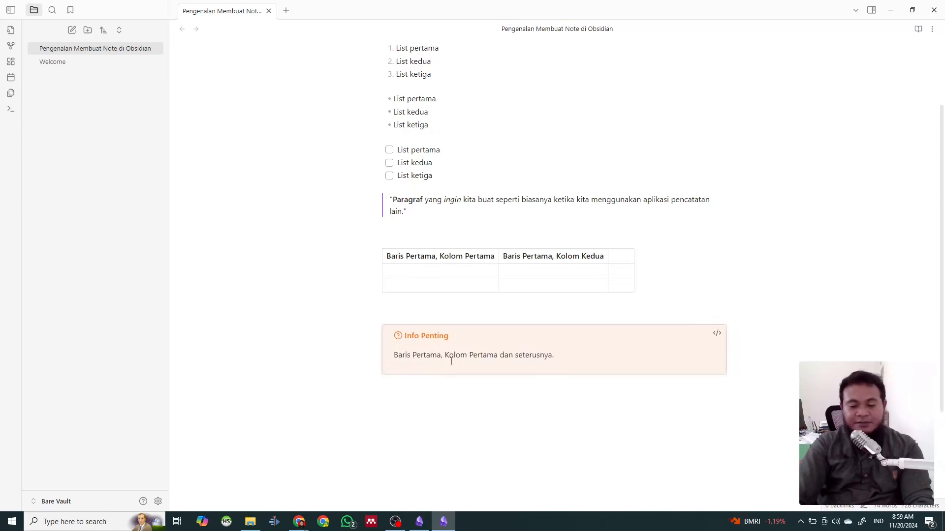
key("BackSpace")
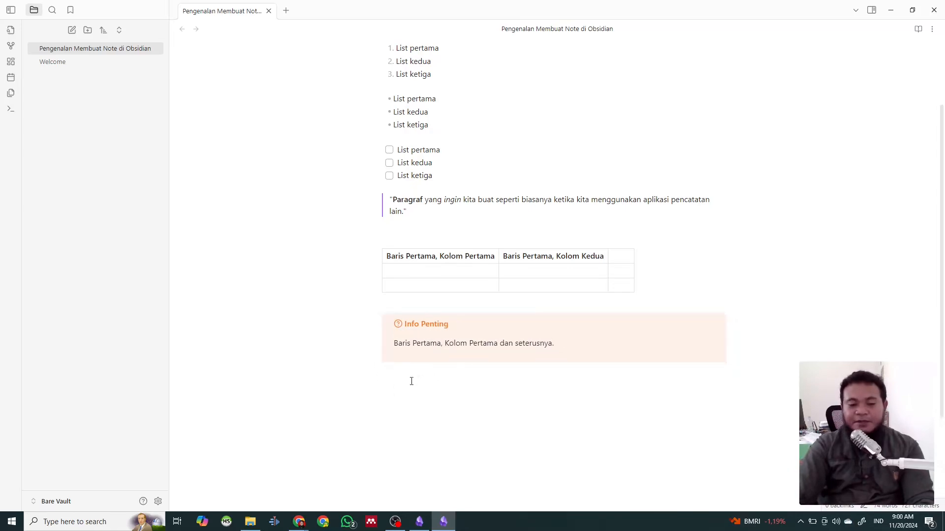
right_click(412, 381)
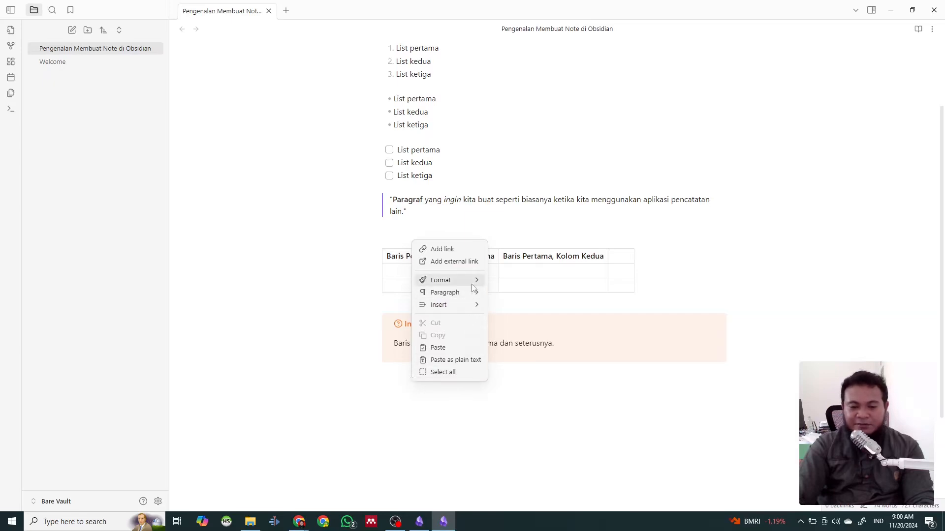
mouse_move(473, 292)
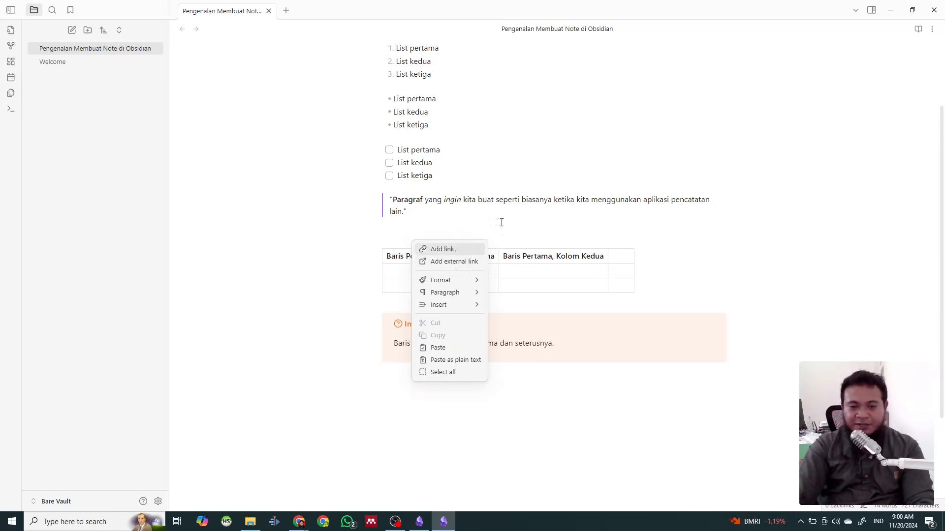
left_click(587, 217)
double_click(688, 199)
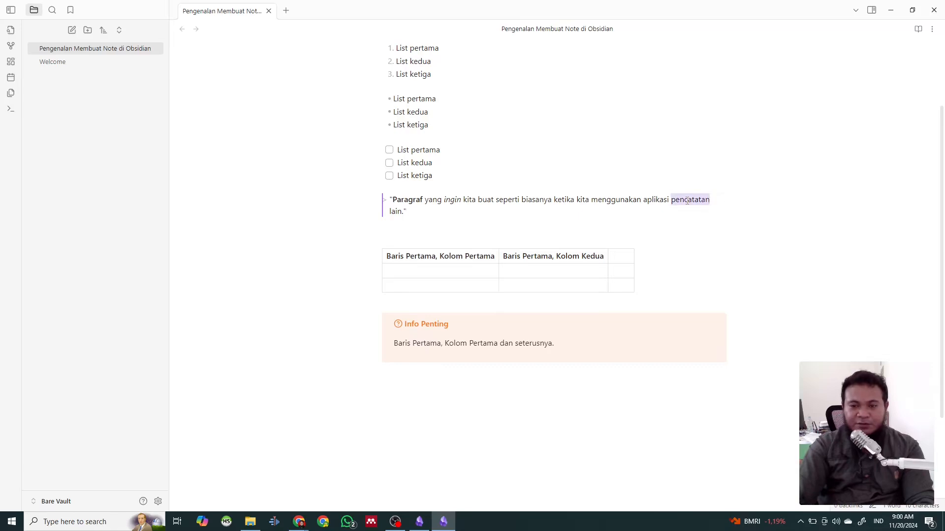
Step: Append the word "Welcome" to the end of the blockquote and turn it into an internal link
left_click(432, 215)
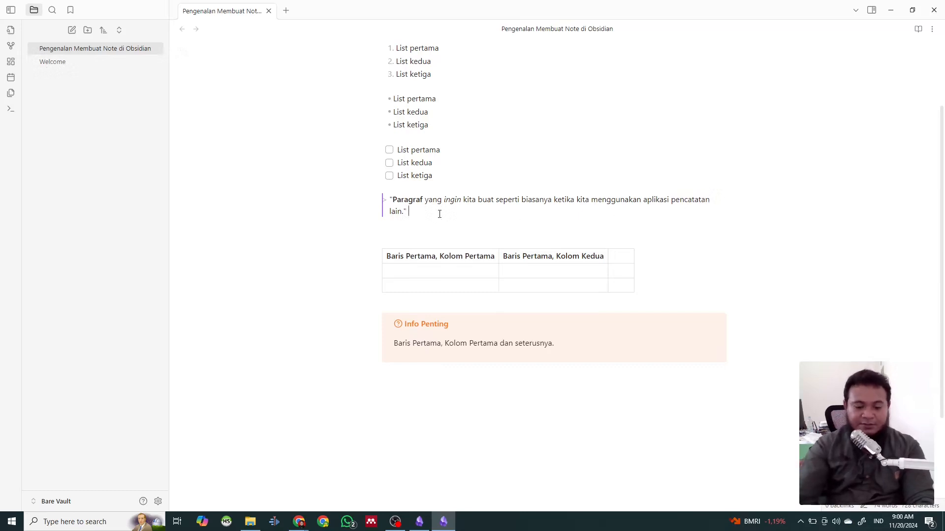
type("W")
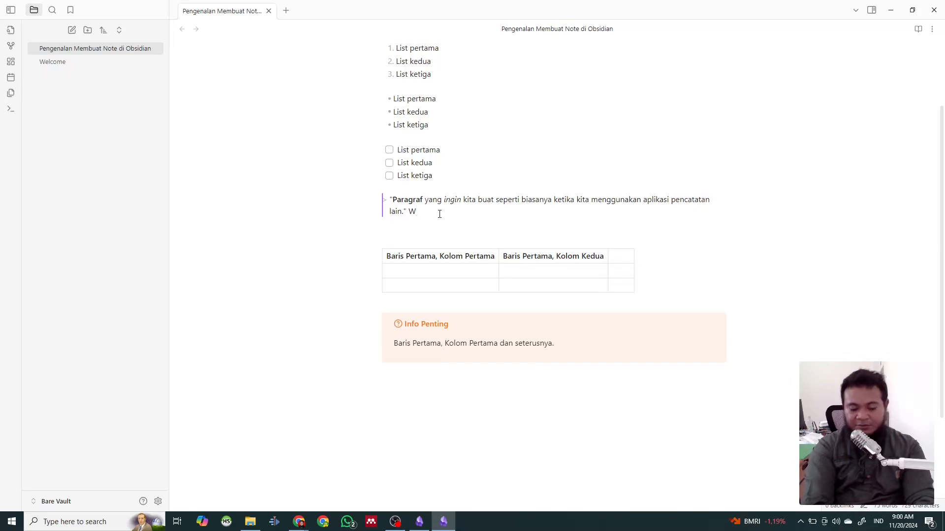
type("e")
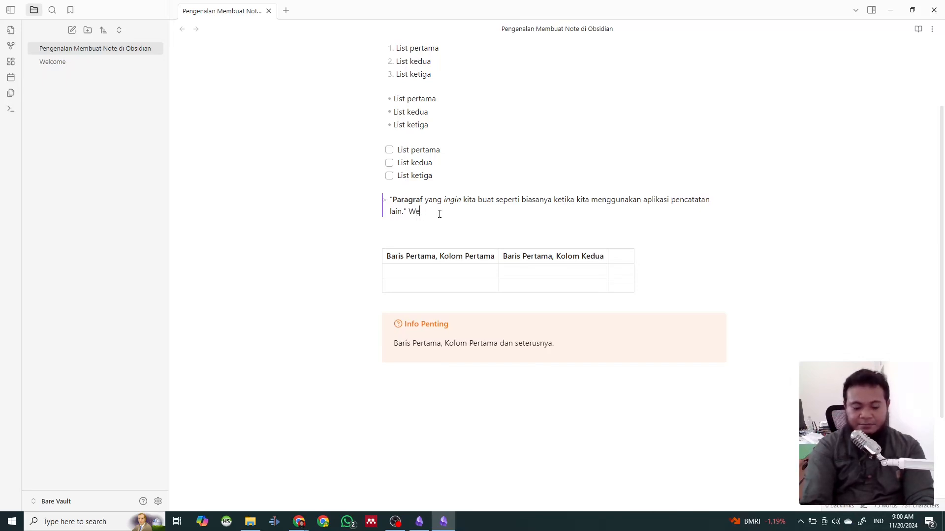
type("lcome")
double_click(424, 210)
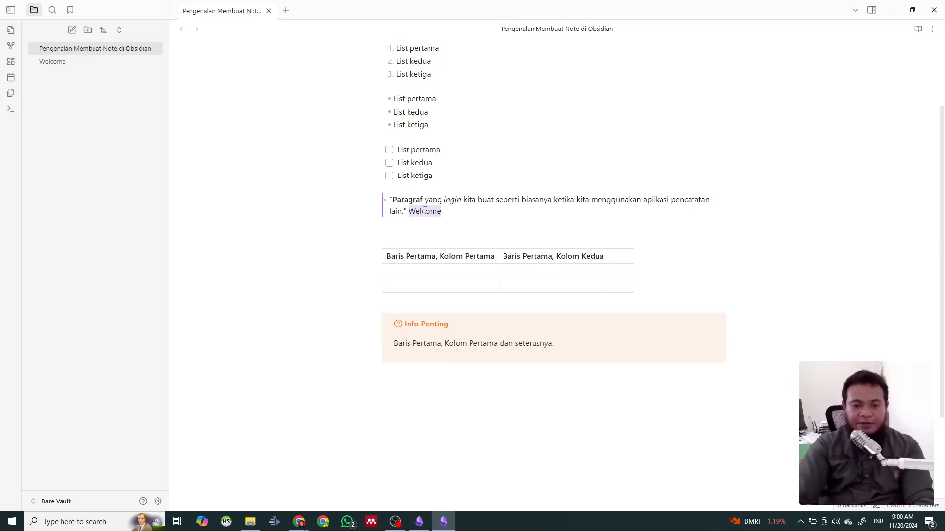
right_click(424, 210)
left_click(453, 218)
left_click(455, 228)
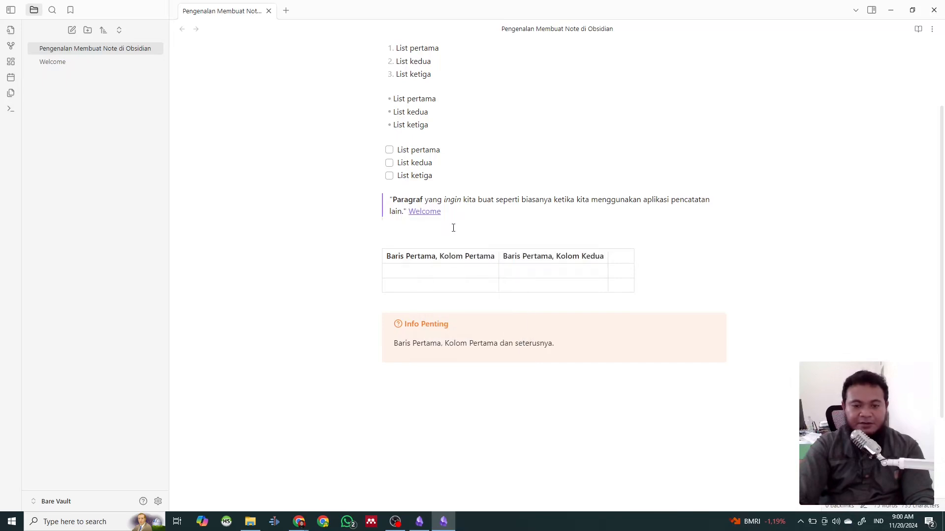
Step: Preview and follow the Welcome link, and return to the note "Pengenalan Membuat Note di Obsidian"
mouse_move(426, 217)
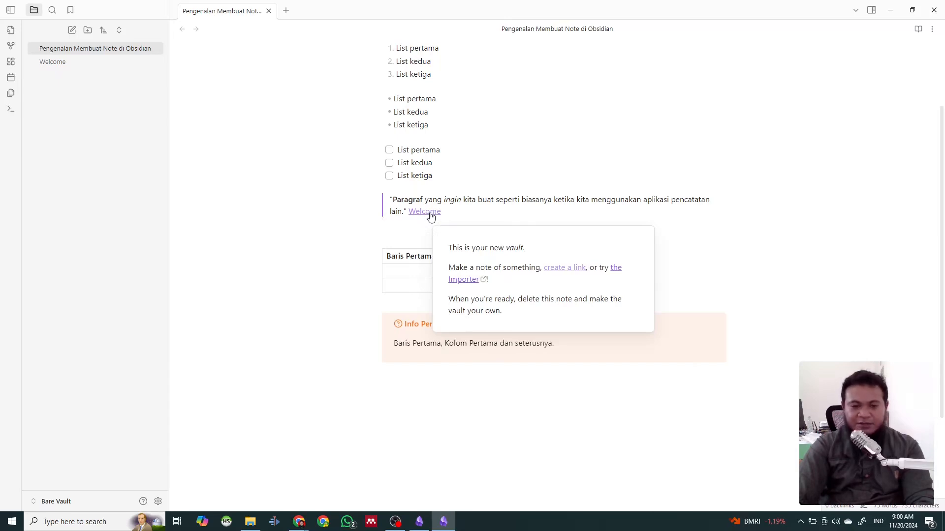
left_click(430, 213)
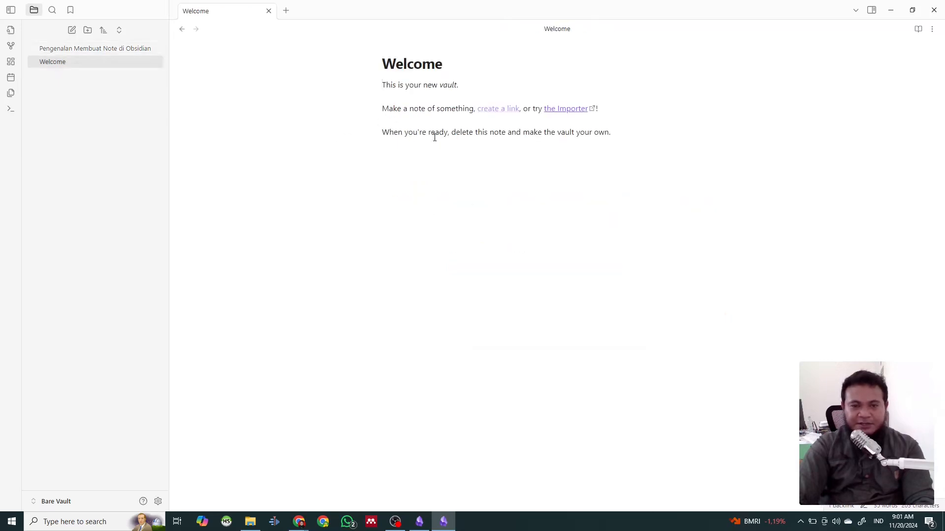
left_click(69, 49)
right_click(462, 317)
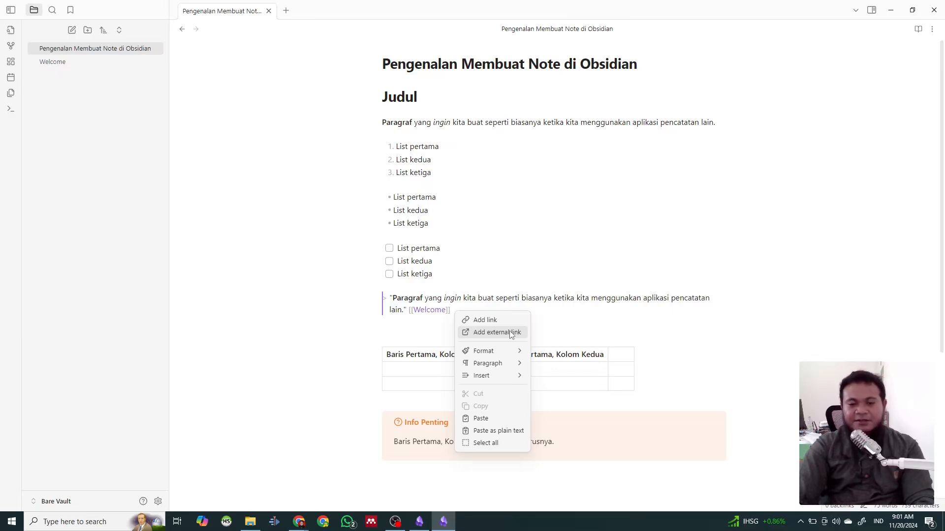
left_click(600, 314)
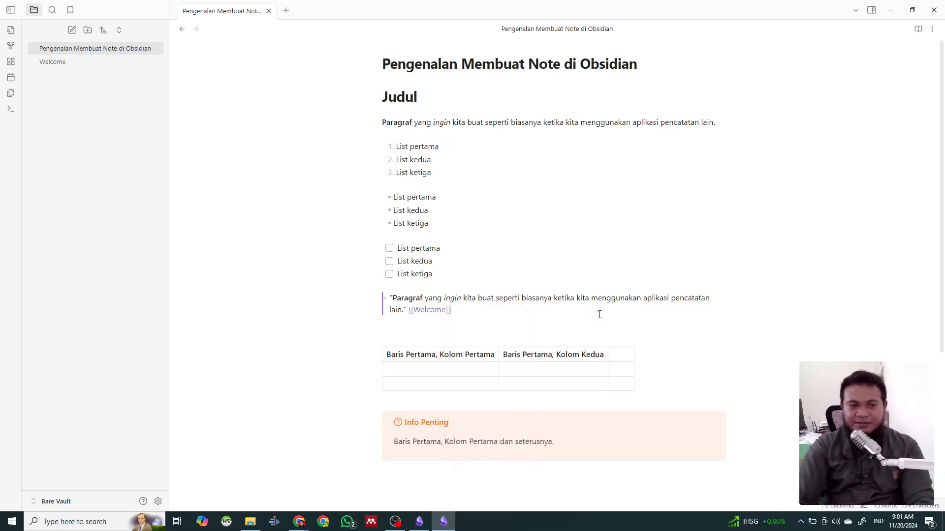